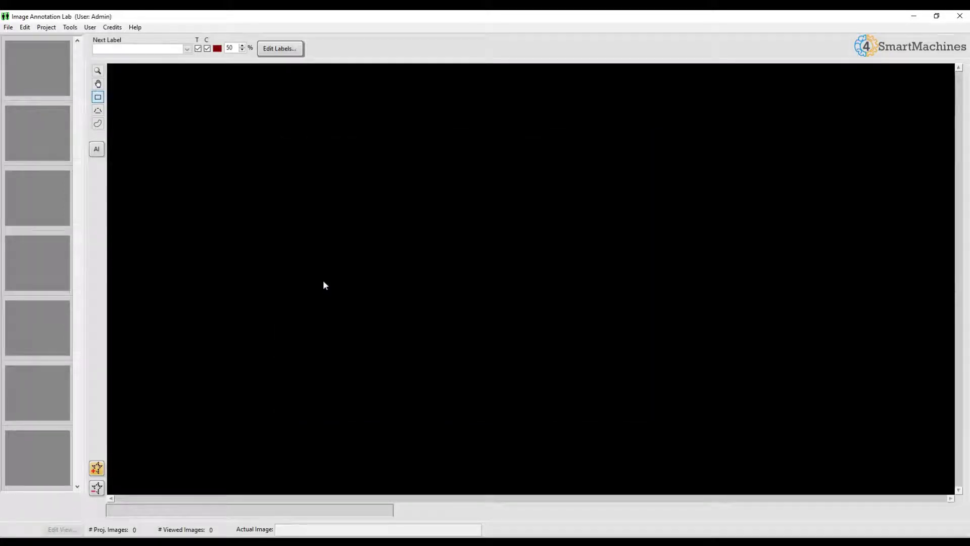
Load the images folder C:\DeepLearningData\TestSet1 without sub folders and open the mushroom image 208001.png
{"action": "left_click", "coordinate": [8, 28]}
{"action": "left_click", "coordinate": [25, 38]}
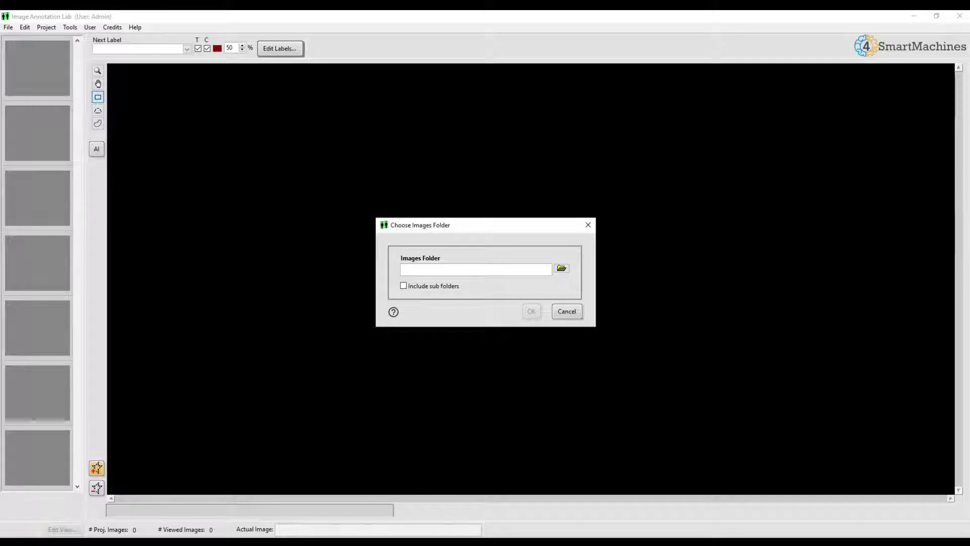
{"action": "left_click", "coordinate": [562, 268]}
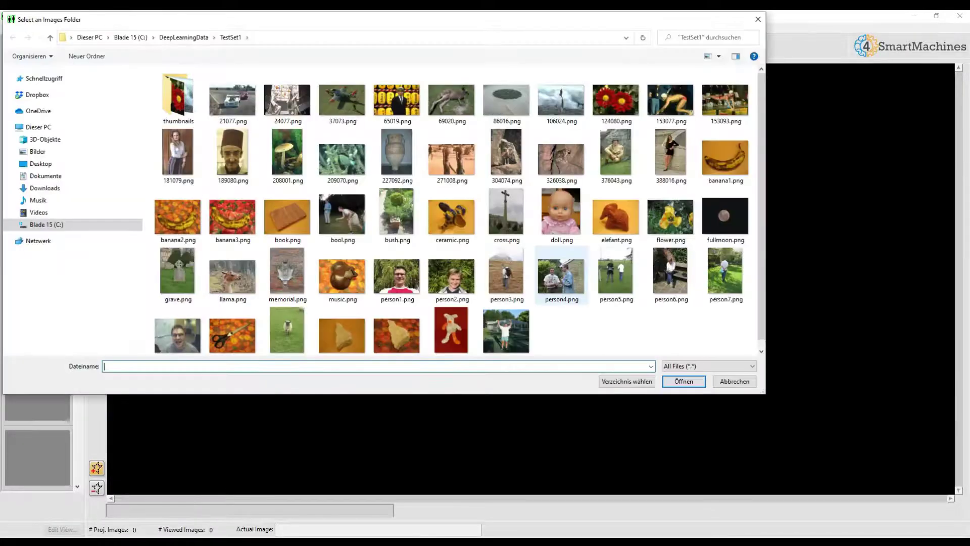
{"action": "left_click", "coordinate": [629, 381]}
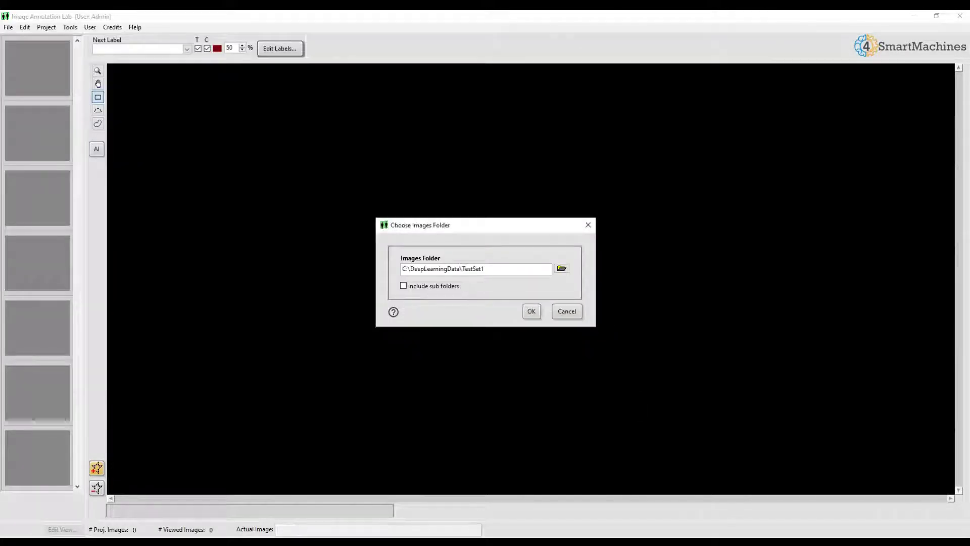
{"action": "left_click", "coordinate": [531, 310]}
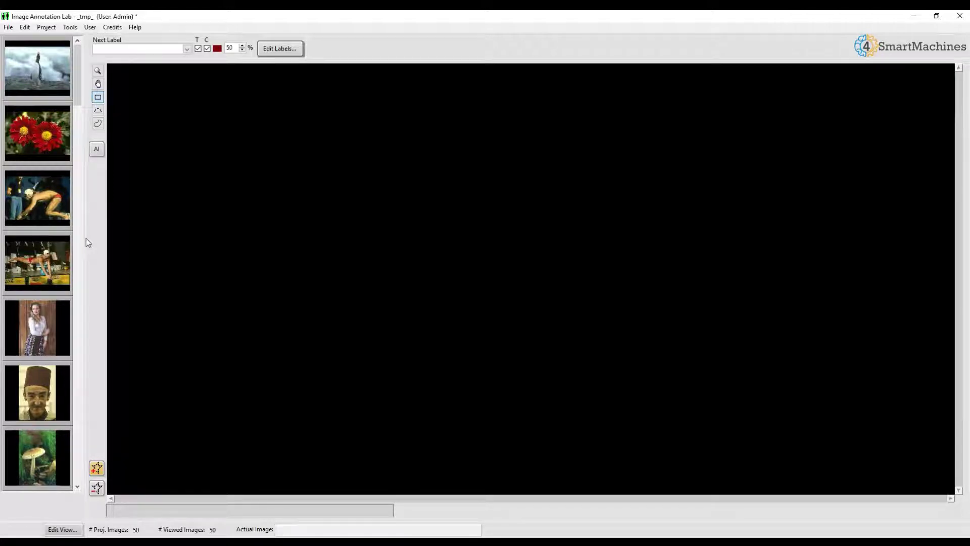
{"action": "left_click", "coordinate": [44, 454]}
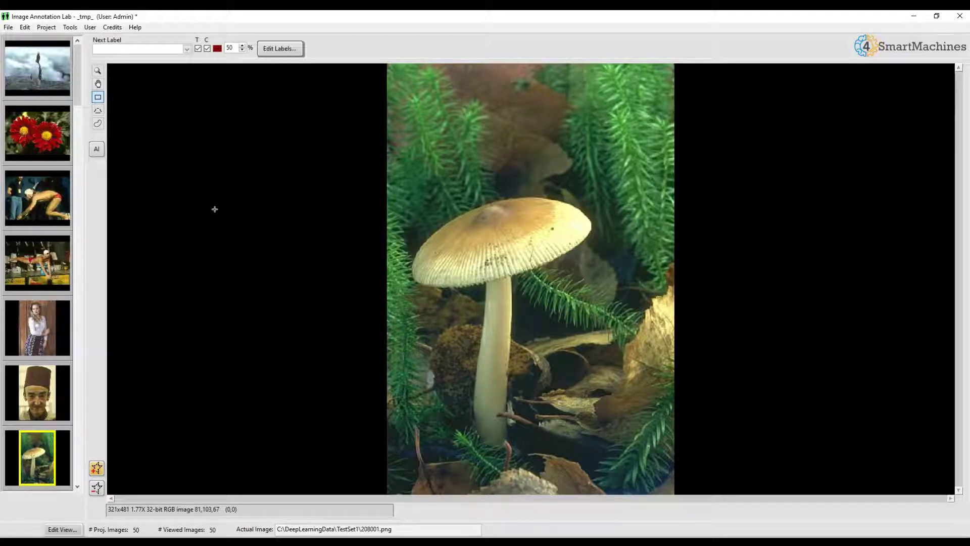
Open the label editor and add a new label named Person
{"action": "left_click", "coordinate": [295, 47]}
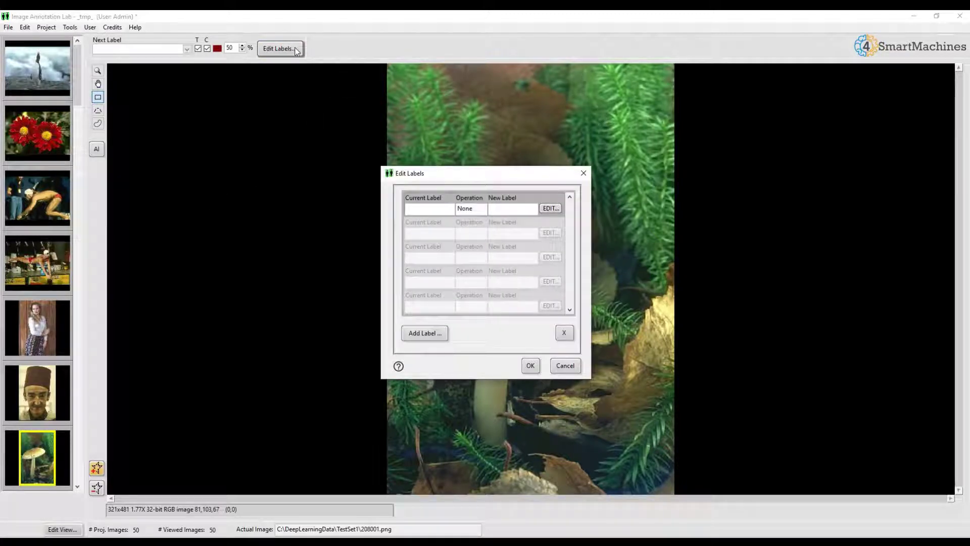
{"action": "left_click", "coordinate": [425, 334]}
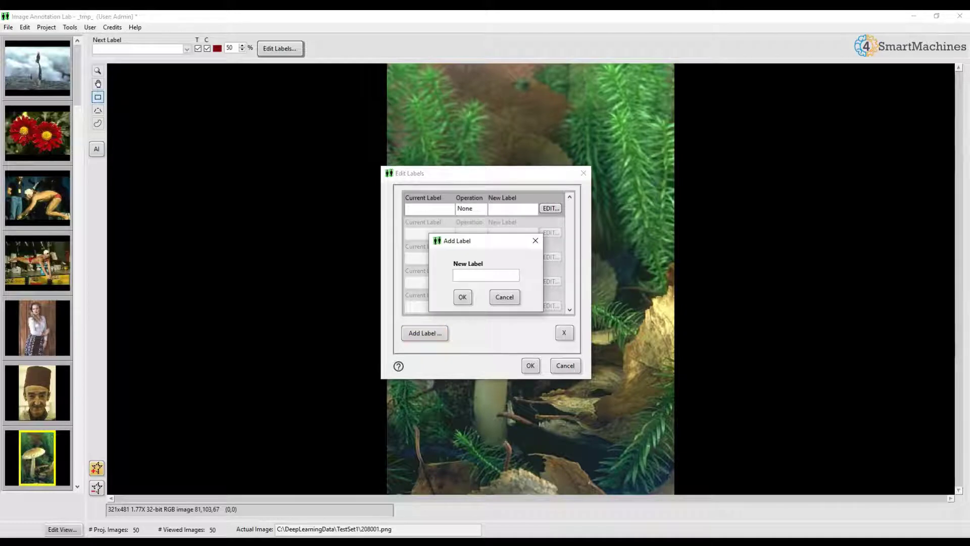
{"action": "type", "text": "Person"}
{"action": "key", "text": "Return"}
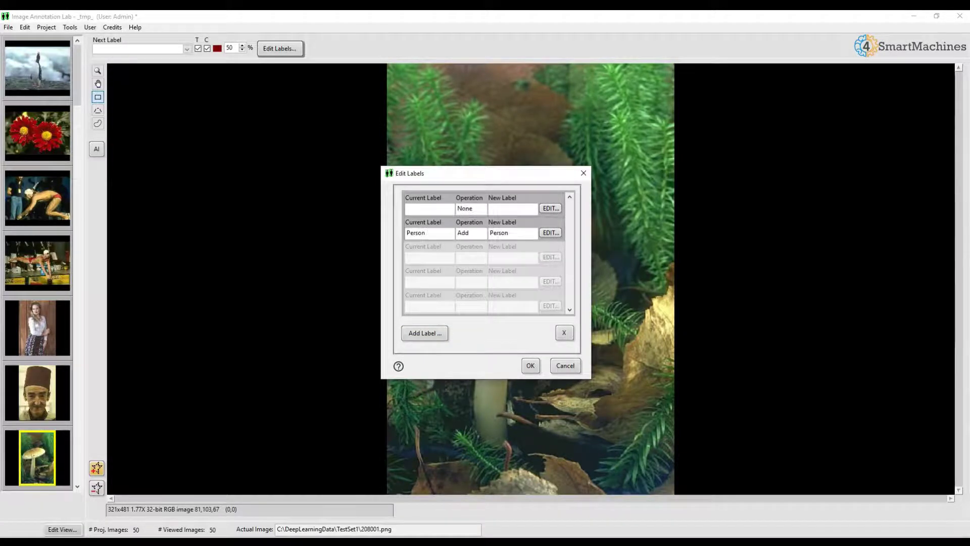
Add a new label named Animal to the project's label list
{"action": "left_click", "coordinate": [425, 333]}
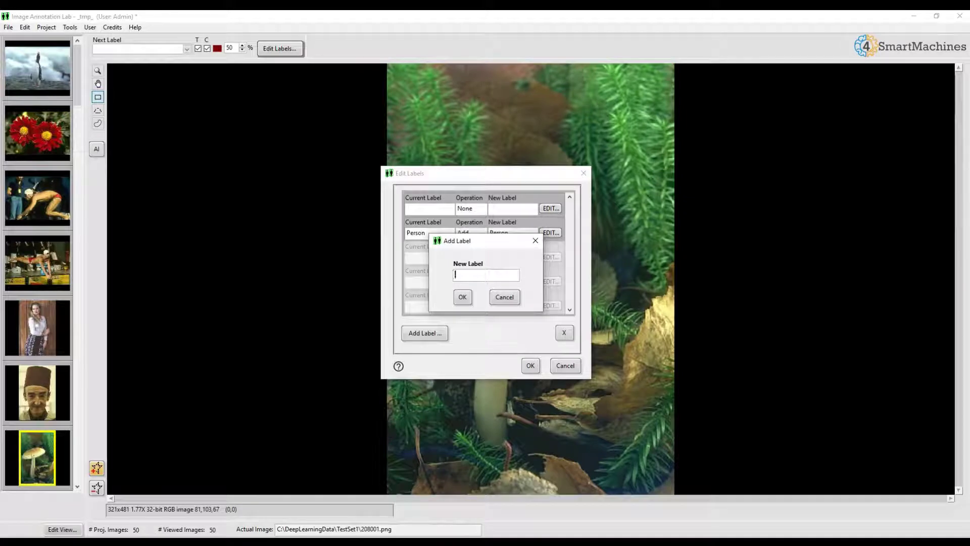
{"action": "type", "text": "Animal"}
{"action": "key", "text": "Return"}
Add two more labels named Mushroom and Background to the label list
{"action": "left_click", "coordinate": [425, 333]}
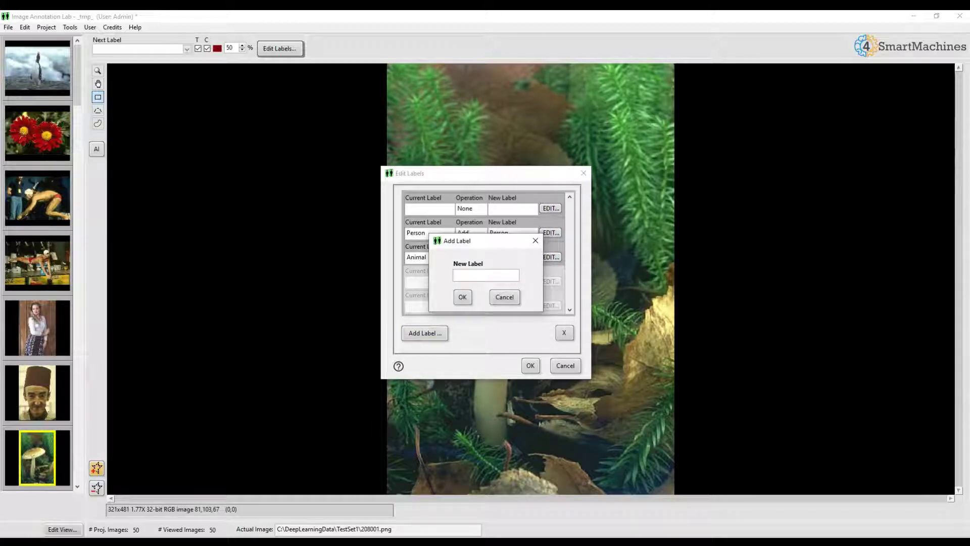
{"action": "type", "text": "Mushroom"}
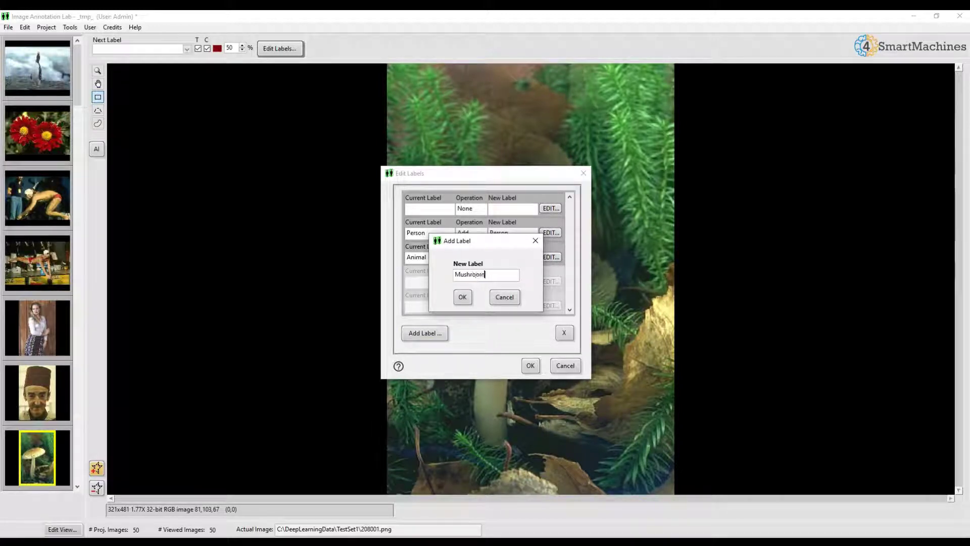
{"action": "key", "text": "Return"}
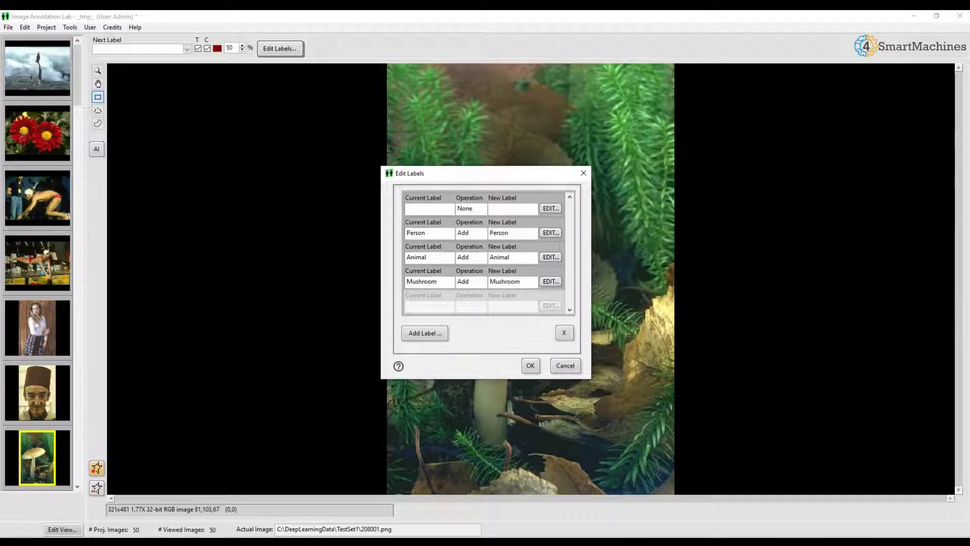
{"action": "key", "text": "space"}
{"action": "type", "text": "Background"}
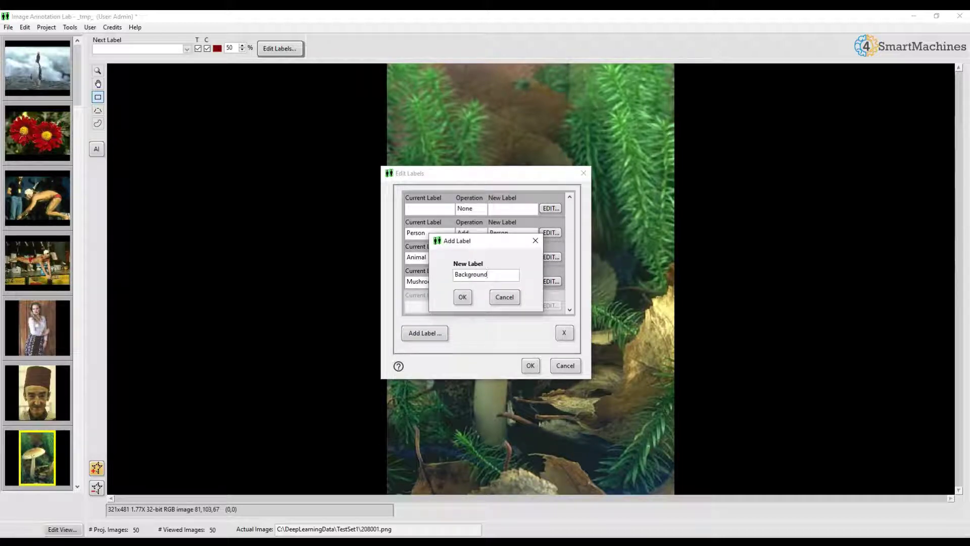
{"action": "key", "text": "Return"}
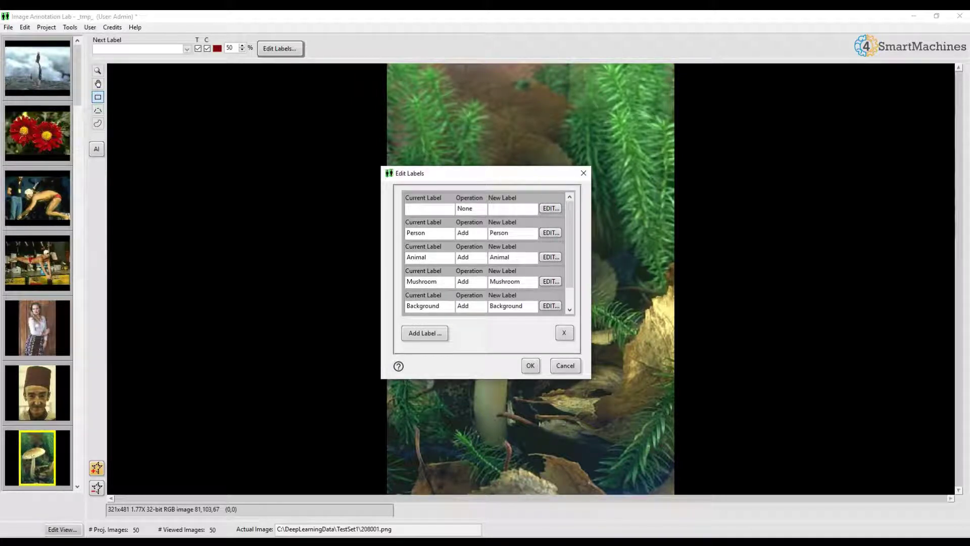
Mark the blank label with the Delete operation and apply the label changes
{"action": "left_click", "coordinate": [550, 208]}
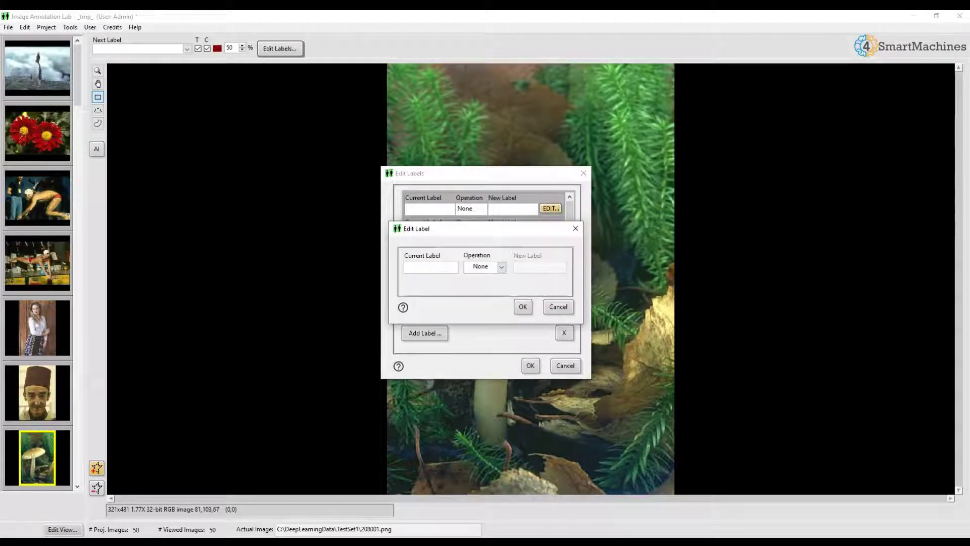
{"action": "left_click", "coordinate": [501, 267]}
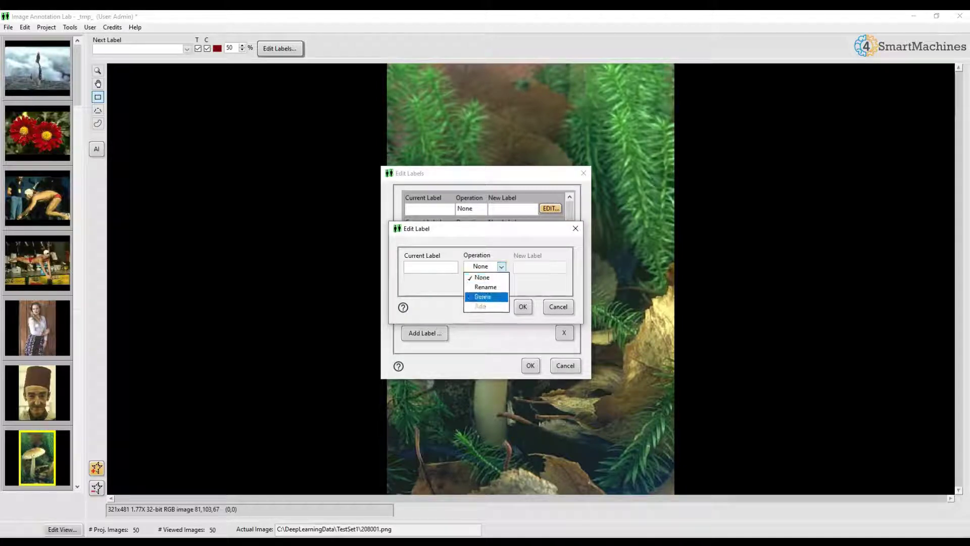
{"action": "left_click", "coordinate": [483, 297]}
{"action": "left_click", "coordinate": [523, 306]}
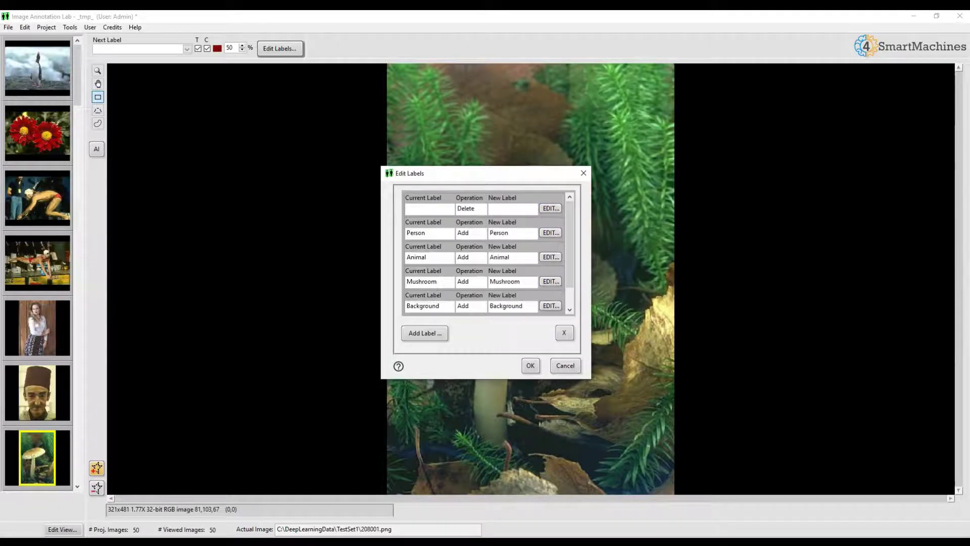
{"action": "left_click", "coordinate": [530, 366]}
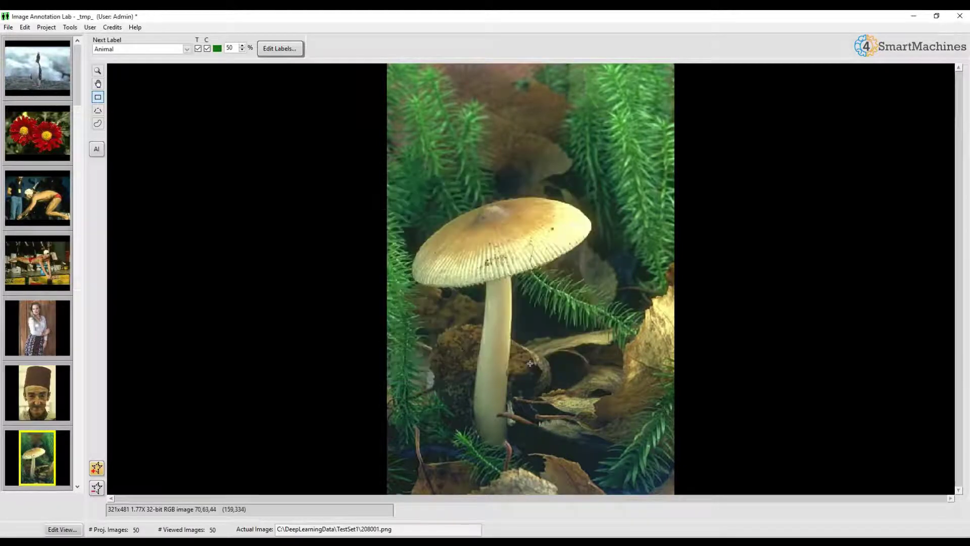
{"action": "left_click", "coordinate": [187, 49]}
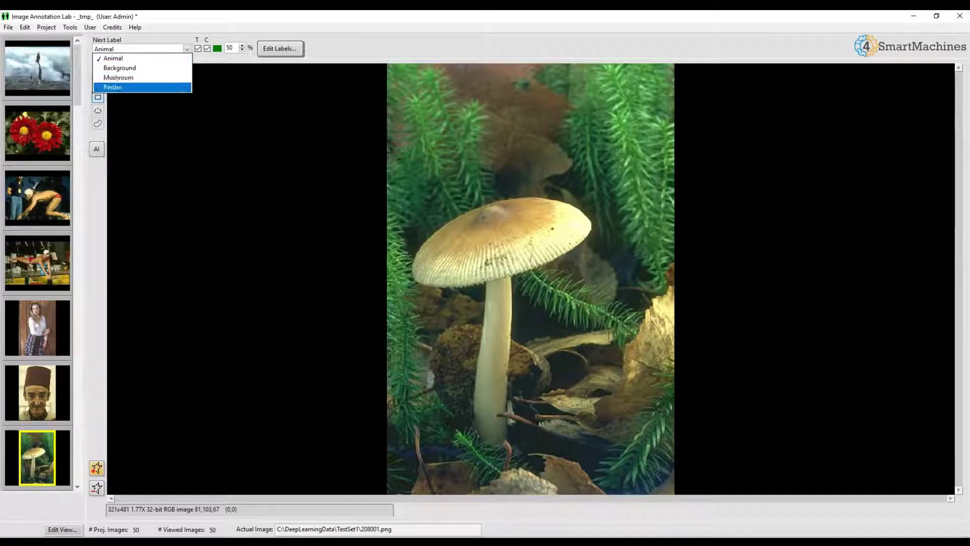
{"action": "left_click", "coordinate": [228, 128]}
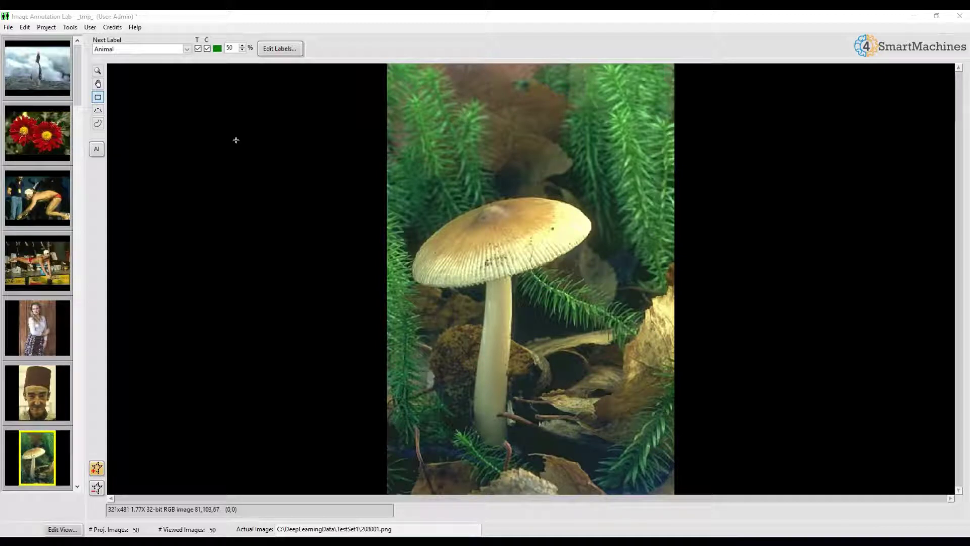
Prepare polygon annotation with Mushroom as the next label and blue as its overlay color
{"action": "left_click", "coordinate": [98, 111]}
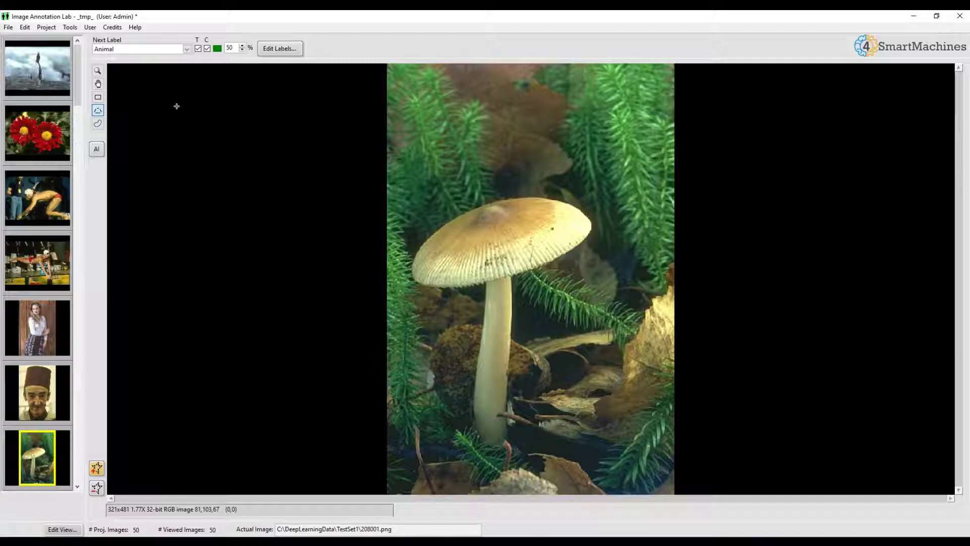
{"action": "left_click", "coordinate": [188, 49]}
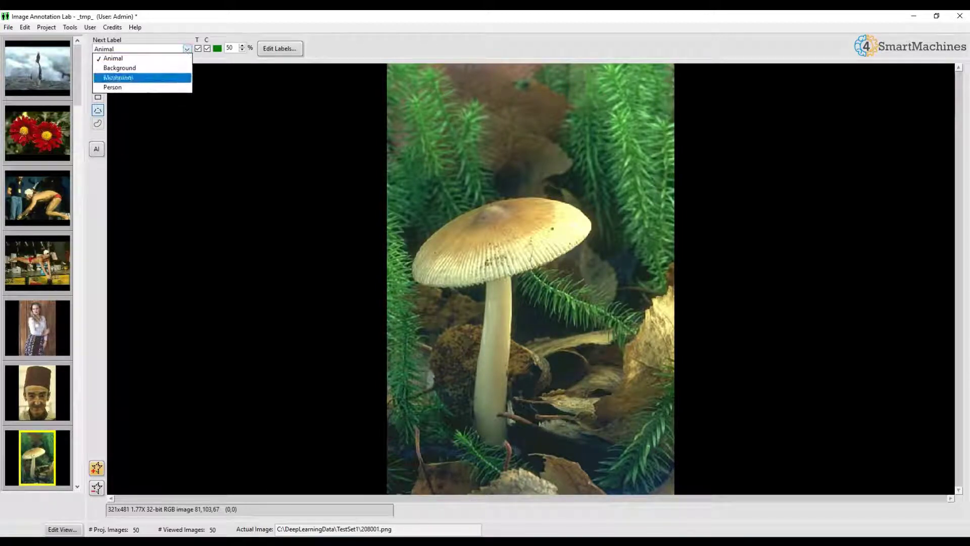
{"action": "left_click", "coordinate": [151, 77]}
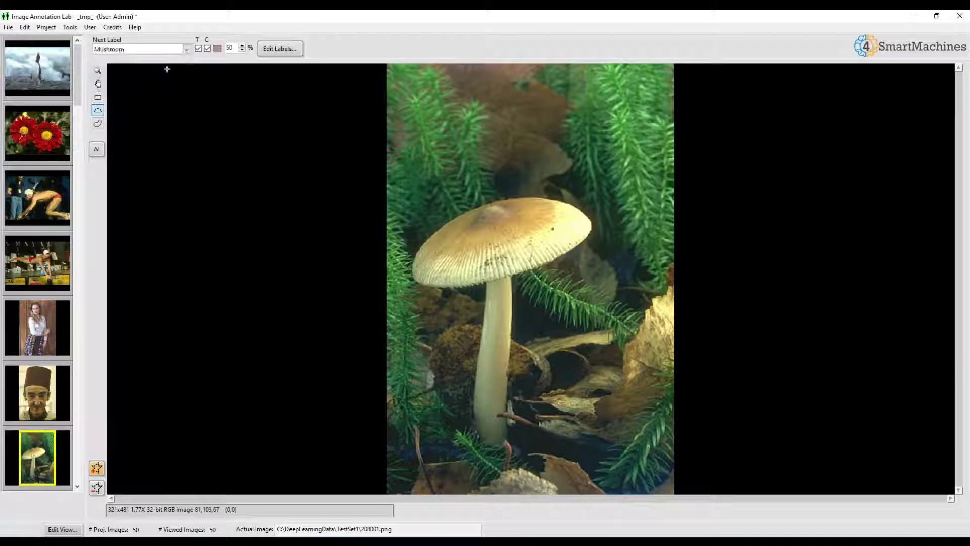
{"action": "left_click", "coordinate": [217, 48]}
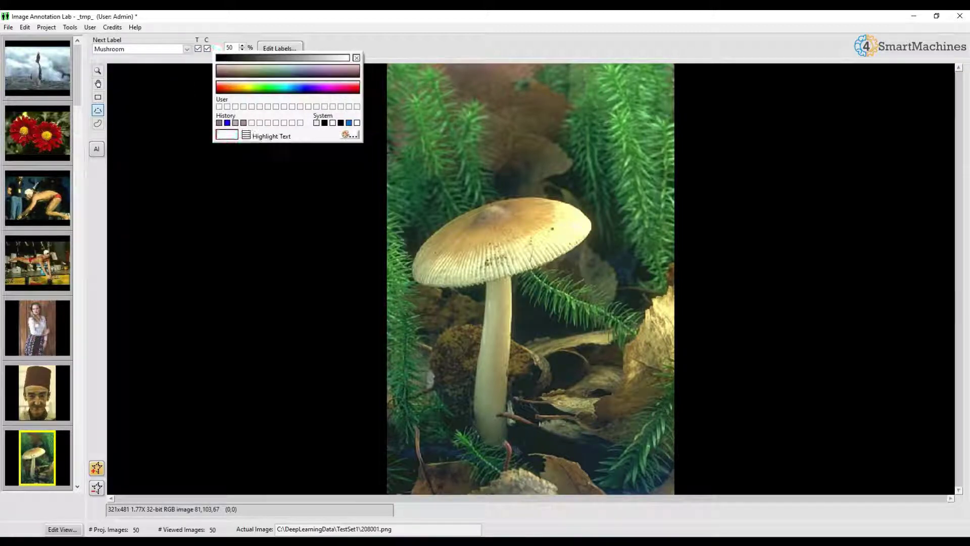
{"action": "left_click", "coordinate": [348, 122]}
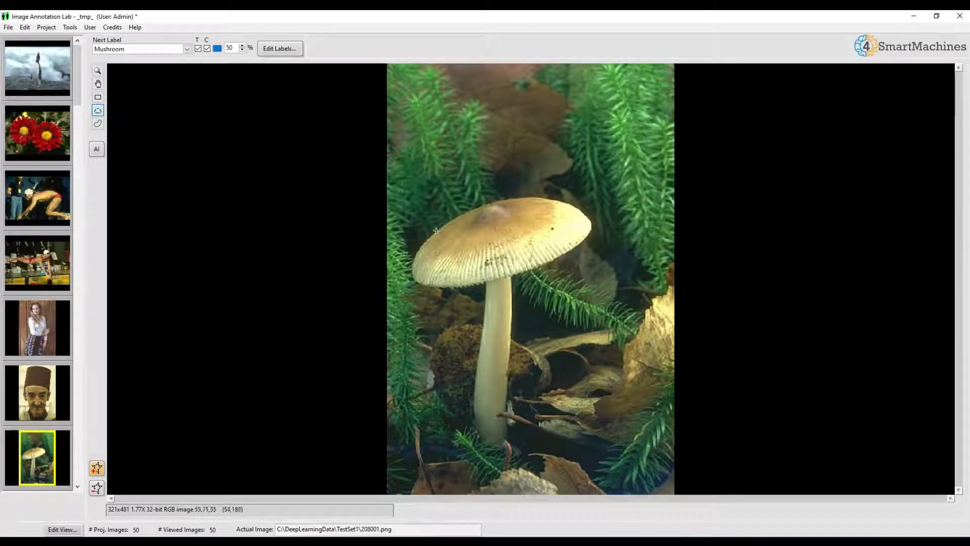
Outline the mushroom's cap and stem with a closed polygon to create the Mushroom annotation
{"action": "left_click", "coordinate": [473, 206]}
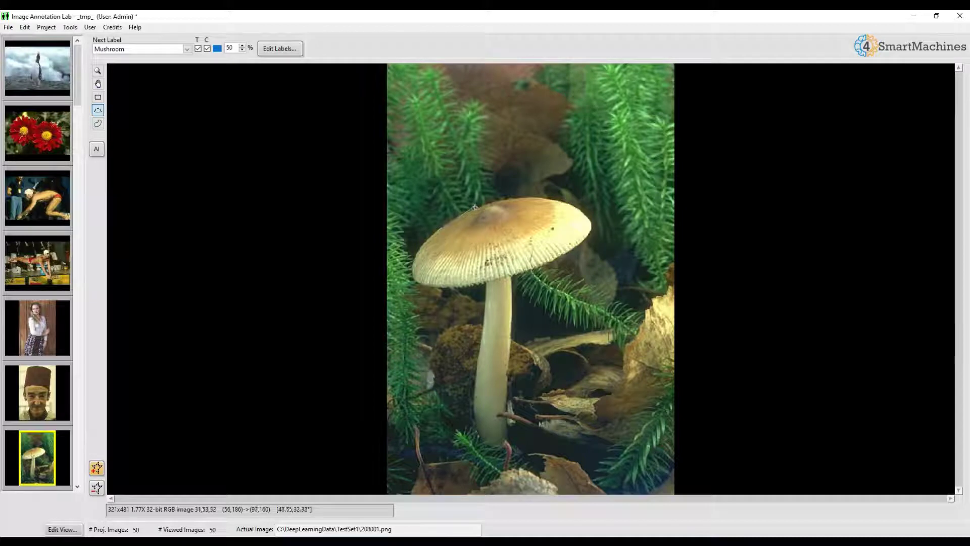
{"action": "left_click", "coordinate": [527, 197]}
{"action": "left_click", "coordinate": [577, 207]}
{"action": "left_click", "coordinate": [593, 223]}
{"action": "left_click", "coordinate": [578, 249]}
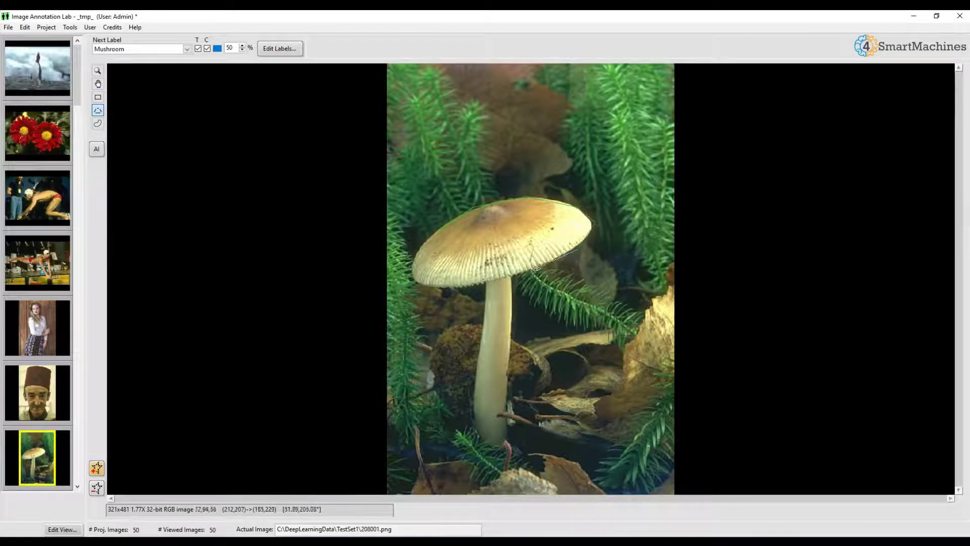
{"action": "left_click", "coordinate": [538, 267]}
{"action": "left_click", "coordinate": [511, 276]}
{"action": "left_click", "coordinate": [512, 328]}
{"action": "left_click", "coordinate": [507, 411]}
{"action": "left_click", "coordinate": [511, 443]}
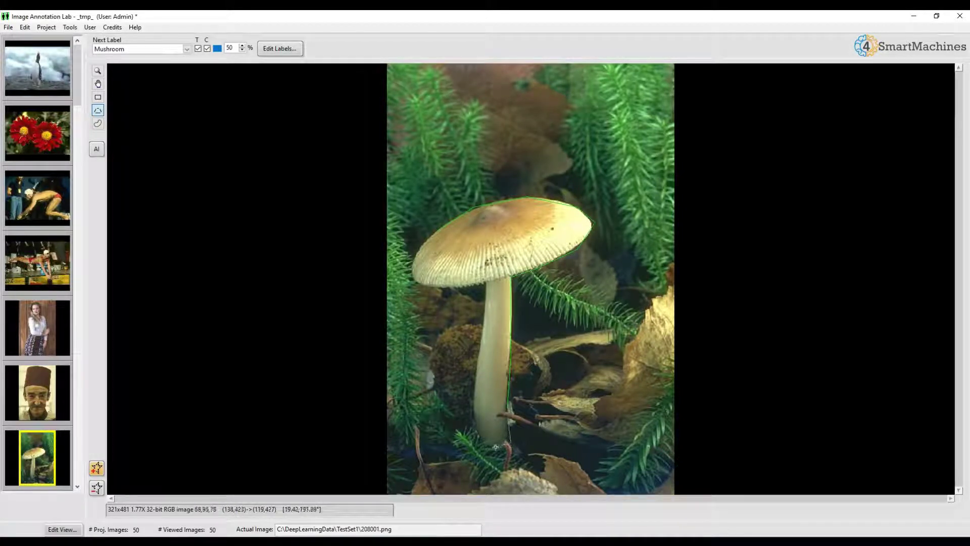
{"action": "left_click", "coordinate": [494, 447]}
{"action": "left_click", "coordinate": [476, 430]}
{"action": "left_click", "coordinate": [474, 389]}
{"action": "left_click", "coordinate": [483, 328]}
{"action": "left_click", "coordinate": [486, 284]}
{"action": "left_click", "coordinate": [441, 288]}
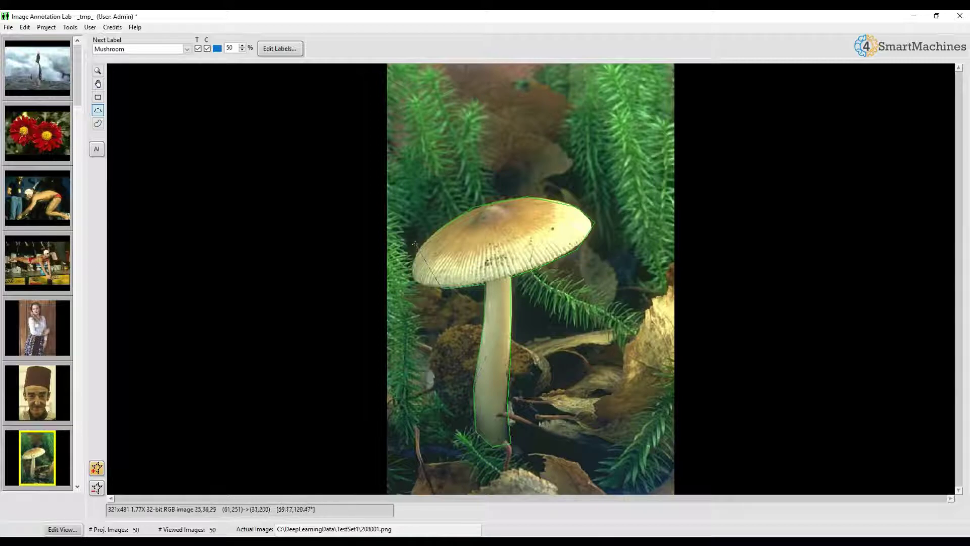
{"action": "left_click", "coordinate": [419, 250]}
{"action": "double_click", "coordinate": [435, 235]}
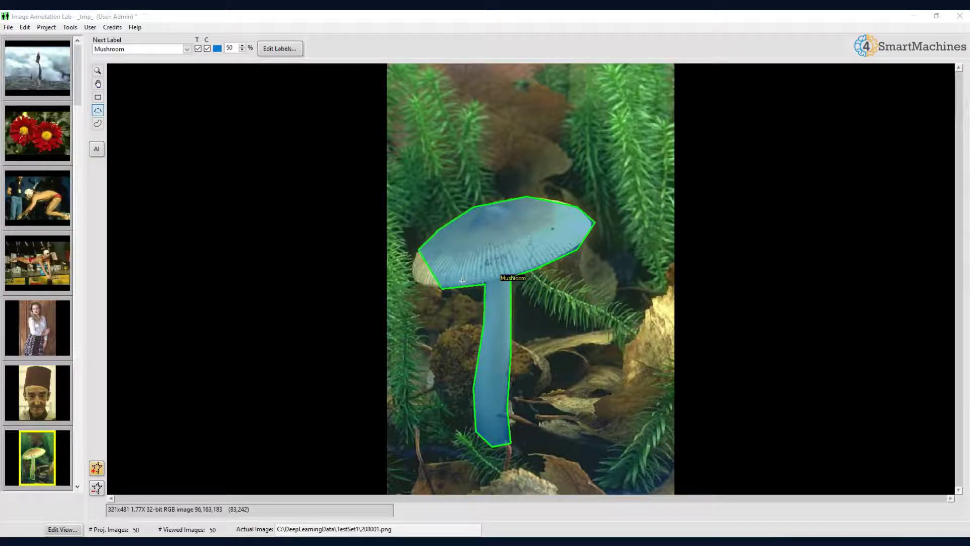
Extend the Mushroom annotation with an additional polygon over the uncovered left edge of the cap
{"action": "left_click", "coordinate": [462, 281]}
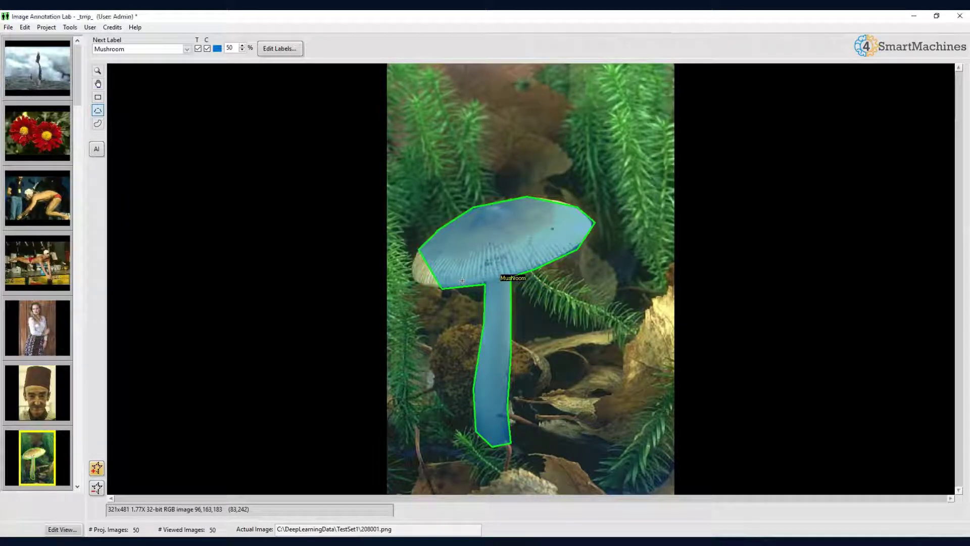
{"action": "left_click", "coordinate": [437, 288]}
{"action": "left_click", "coordinate": [415, 283]}
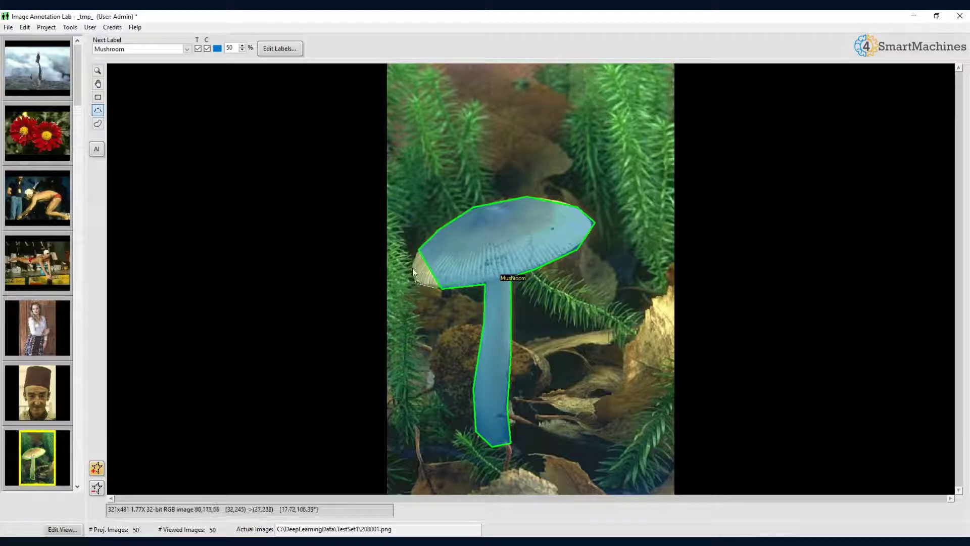
{"action": "left_click_drag", "start_coordinate": [412, 269], "coordinate": [448, 244]}
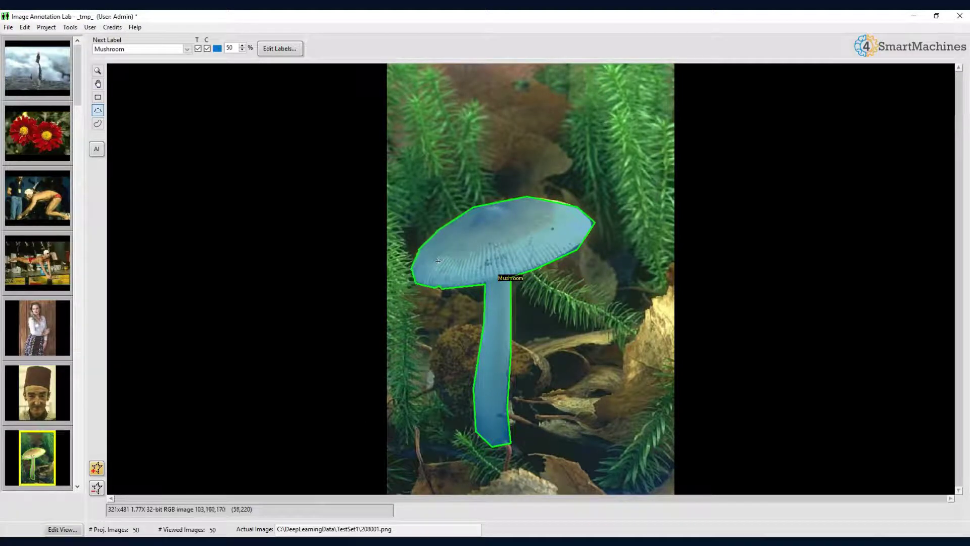
Switch to subtract mode and cut a five-point polygon out of the middle of the cap's Mushroom annotation
{"action": "left_click", "coordinate": [98, 488]}
{"action": "key", "text": "plus"}
{"action": "key", "text": "minus"}
{"action": "left_click", "coordinate": [510, 219]}
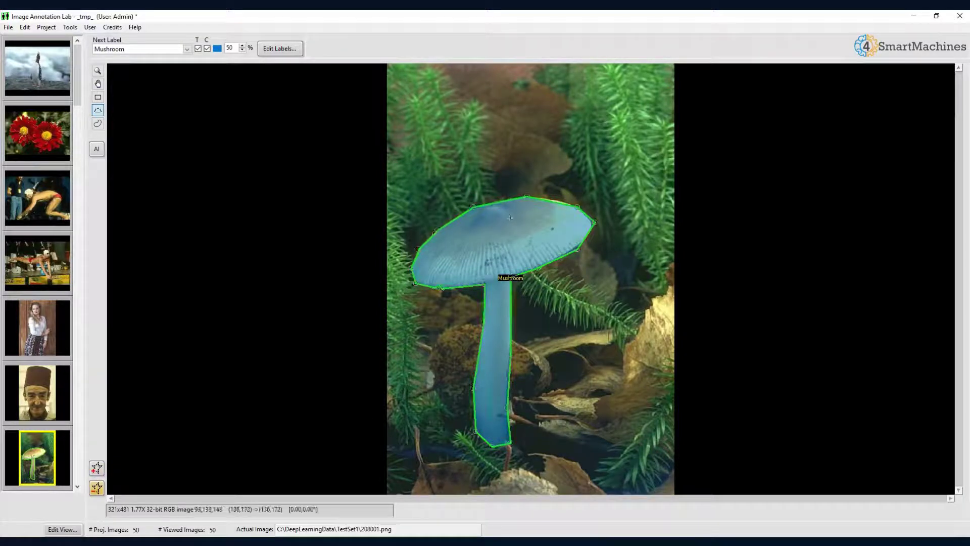
{"action": "left_click", "coordinate": [484, 226]}
{"action": "left_click", "coordinate": [456, 251]}
{"action": "left_click", "coordinate": [456, 273]}
{"action": "left_click", "coordinate": [510, 265]}
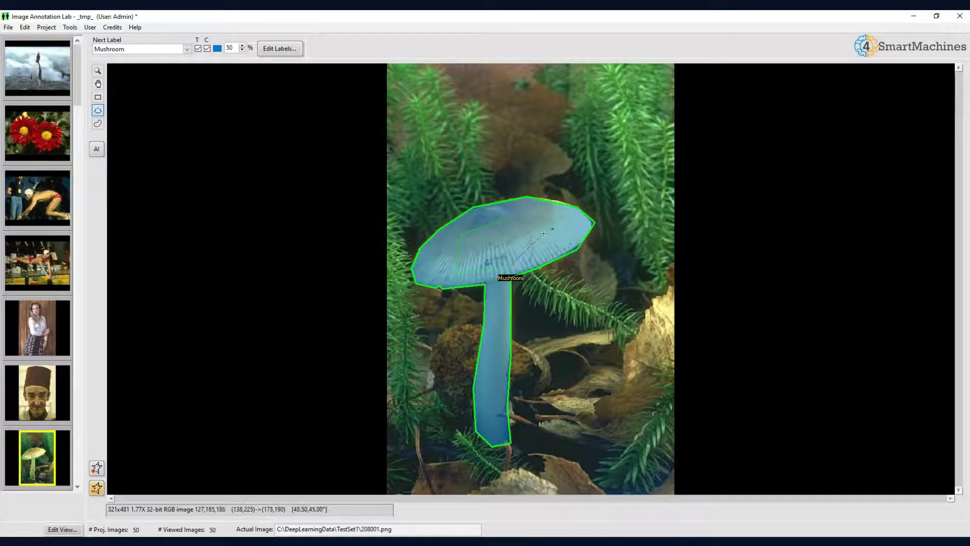
{"action": "double_click", "coordinate": [543, 230]}
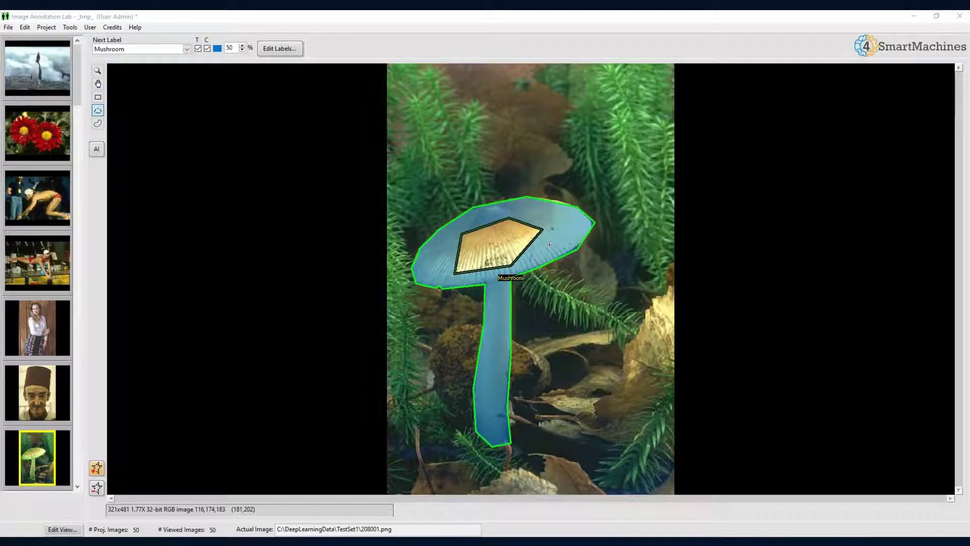
Delete the whole Mushroom annotation and undo the deletion
{"action": "left_click", "coordinate": [566, 223]}
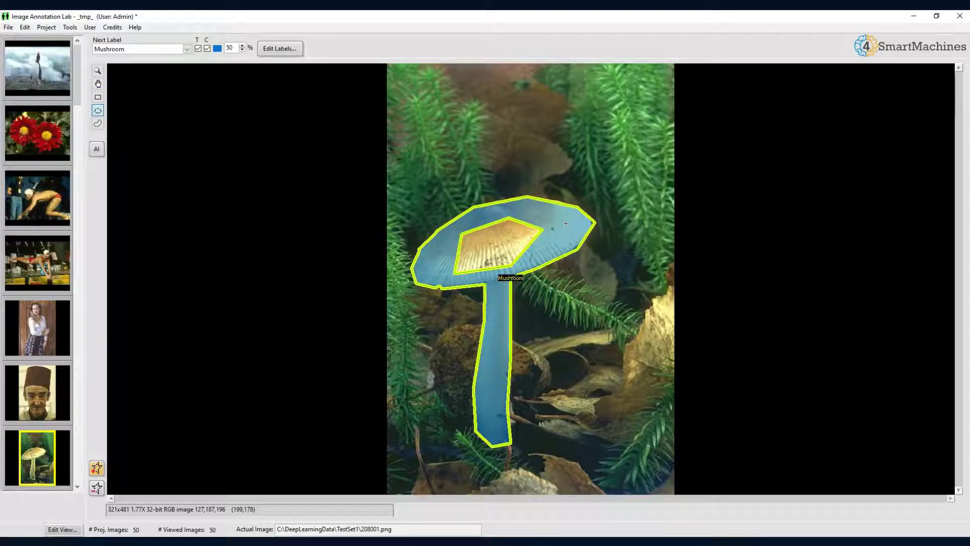
{"action": "key", "text": "Delete"}
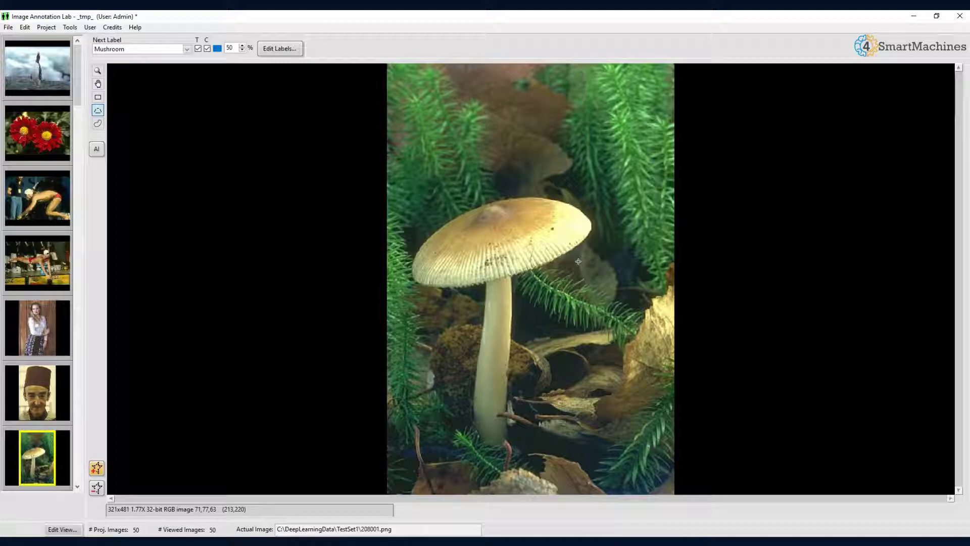
{"action": "key", "text": "ctrl+z"}
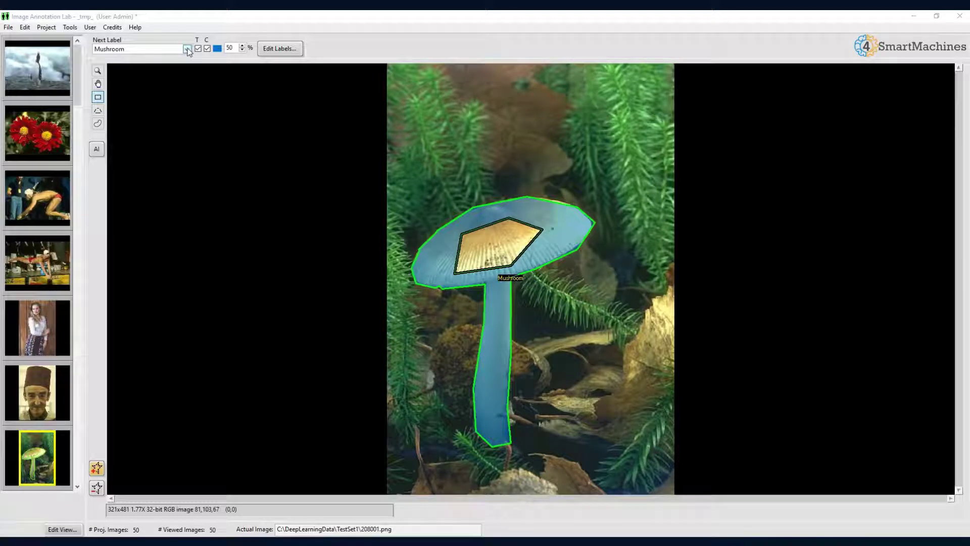
Set Background as the next label and cover the entire mushroom image with a rectangle annotation
{"action": "left_click", "coordinate": [187, 49]}
{"action": "left_click", "coordinate": [164, 66]}
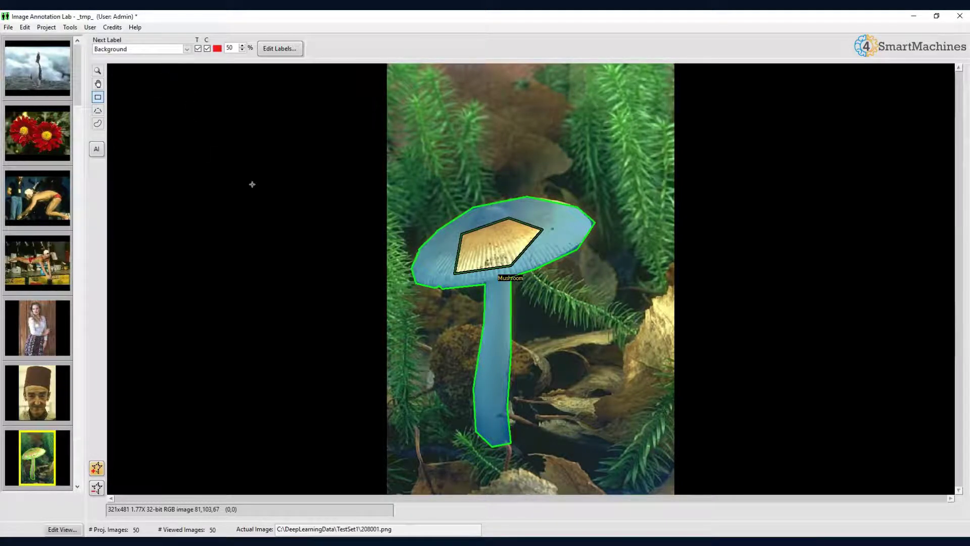
{"action": "scroll", "coordinate": [253, 184], "scroll_direction": "down", "scroll_amount": 1}
{"action": "left_click", "coordinate": [368, 109]}
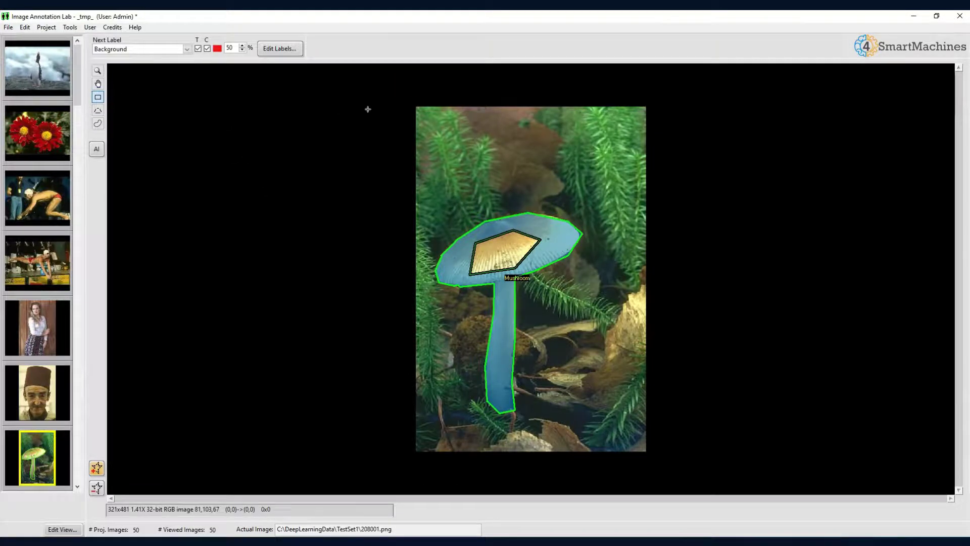
{"action": "left_click_drag", "start_coordinate": [368, 109], "coordinate": [676, 456]}
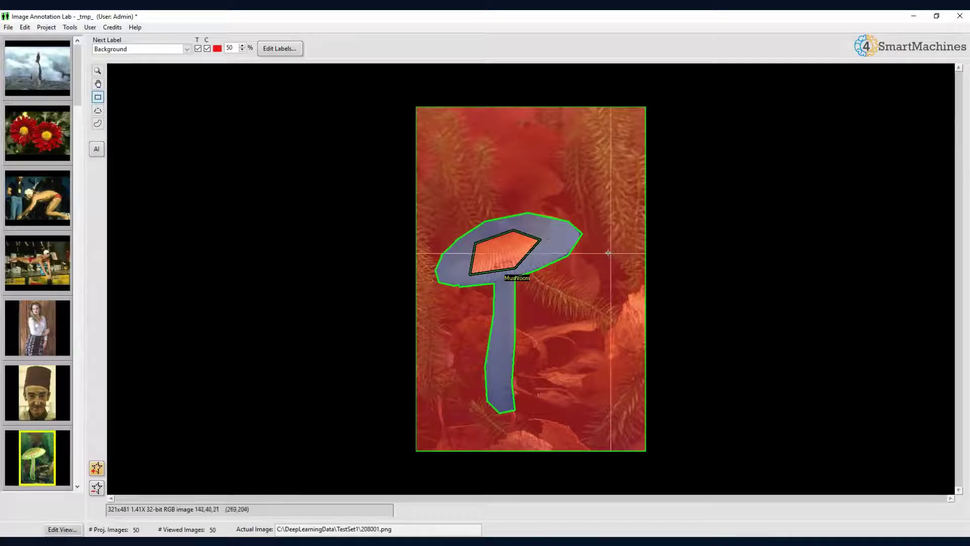
Select the Mushroom annotation together with the Background rectangle, cut the mushroom shape out of the Background region, and clear the selection
{"action": "left_click", "coordinate": [568, 233]}
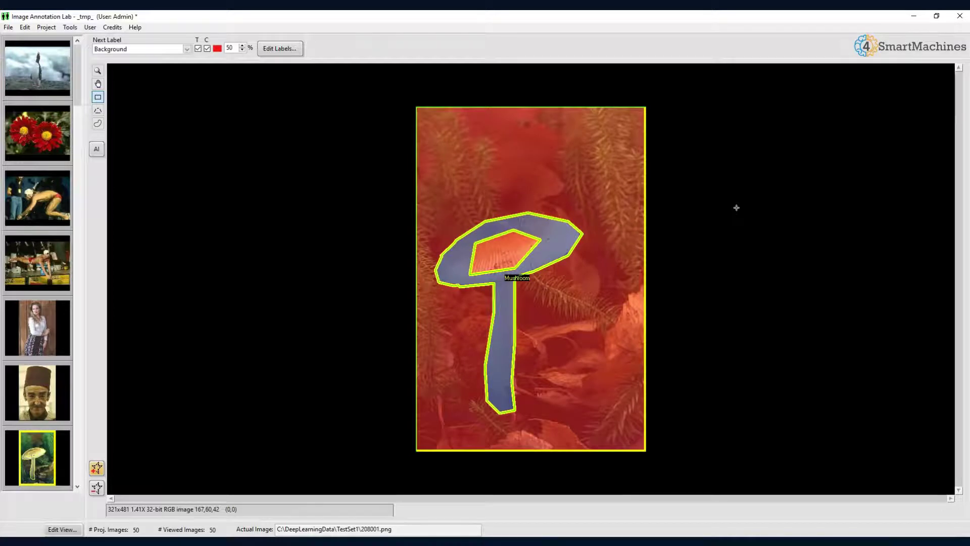
{"action": "key", "text": "ctrl+b"}
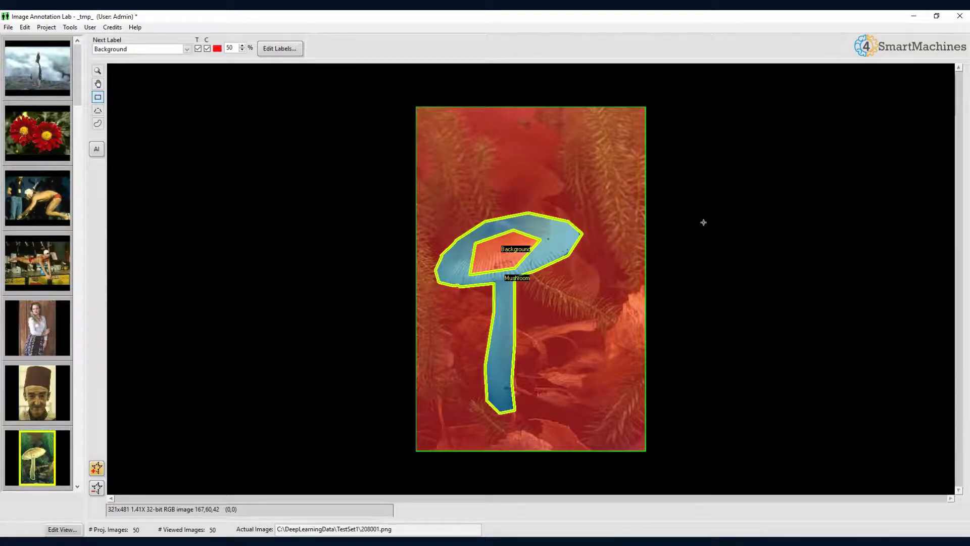
{"action": "scroll", "coordinate": [703, 222], "scroll_direction": "up", "scroll_amount": 1}
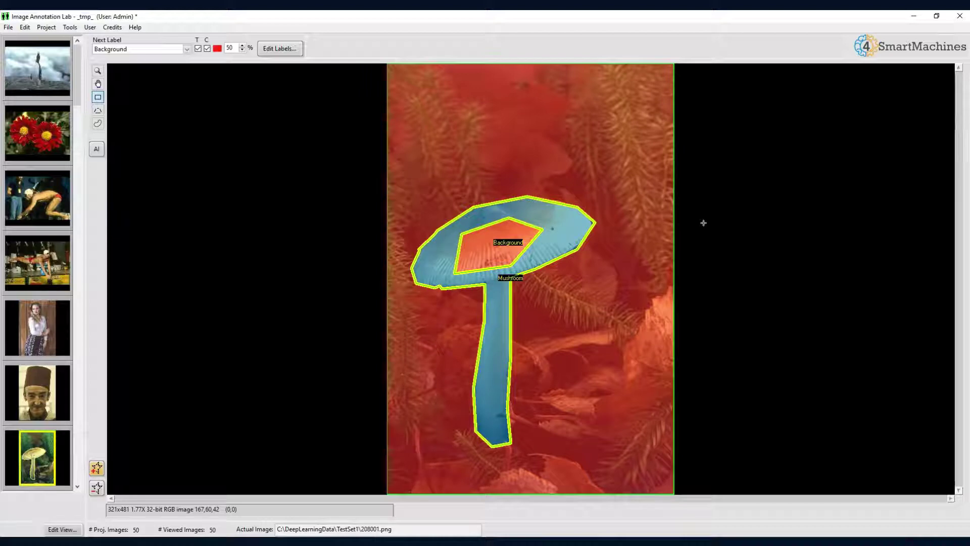
{"action": "left_click", "coordinate": [704, 223]}
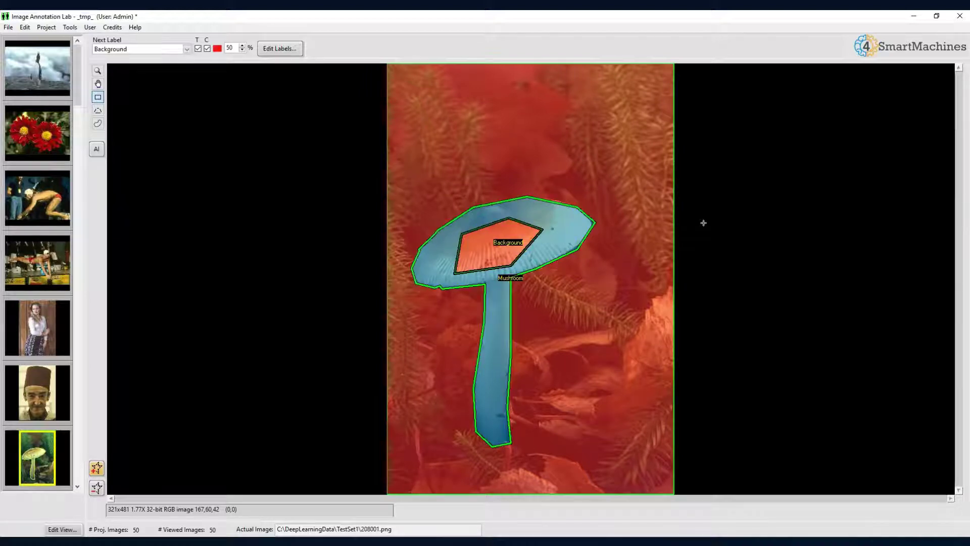
Delete the Background piece inside the cap and remove the cutout polygon from the Mushroom annotation
{"action": "left_click", "coordinate": [490, 226]}
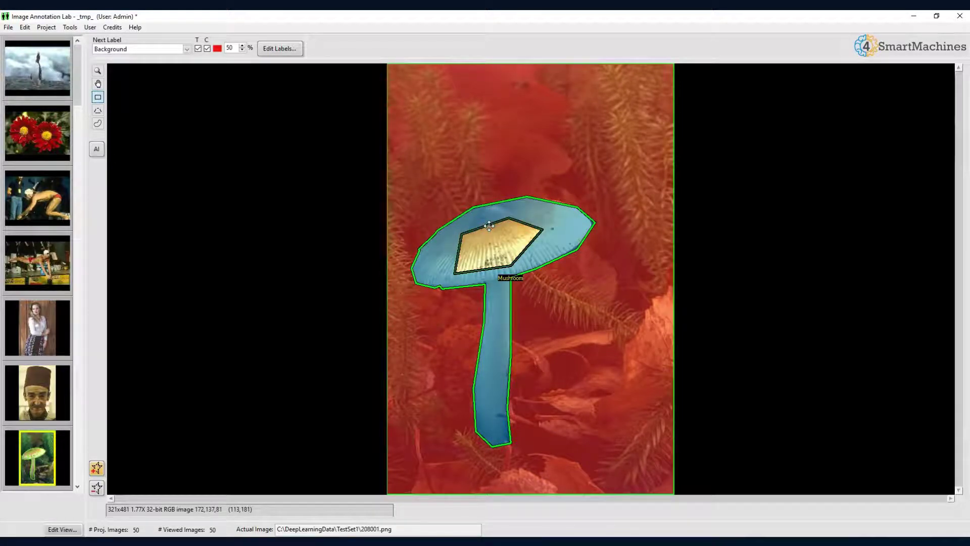
{"action": "left_click", "coordinate": [489, 226]}
{"action": "key", "text": "Delete"}
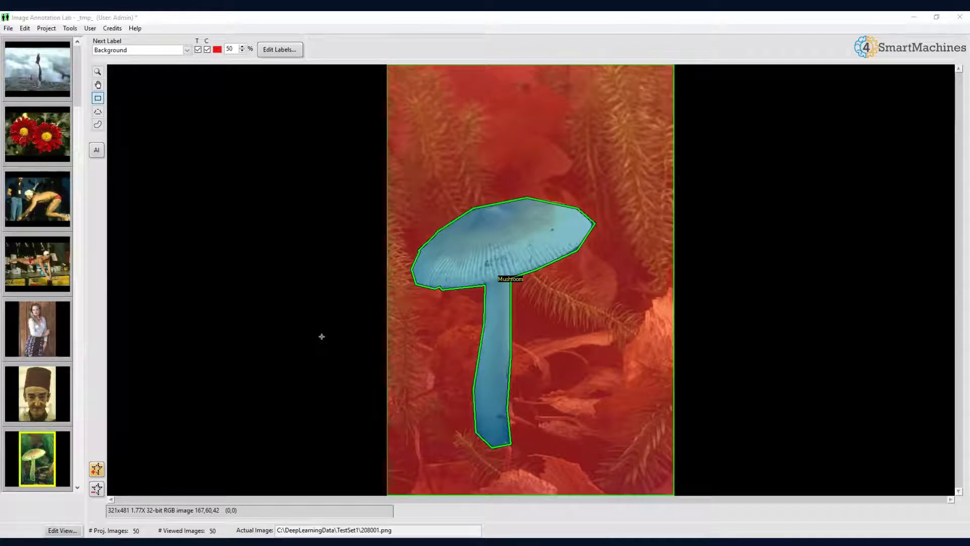
Turn on AI-assisted annotation with Person as the next label and open the image of the standing woman, 181079.png
{"action": "left_click", "coordinate": [96, 150]}
{"action": "left_click", "coordinate": [187, 54]}
{"action": "left_click", "coordinate": [131, 87]}
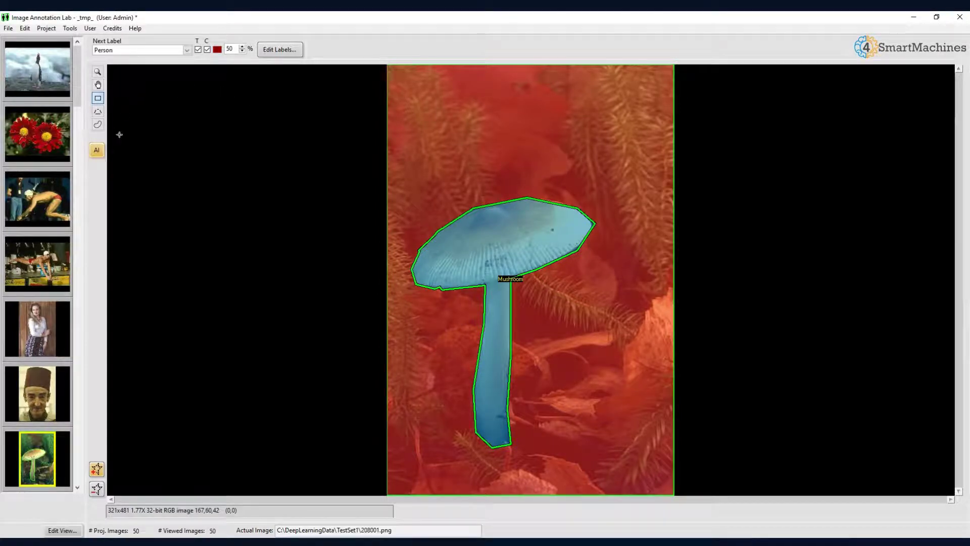
{"action": "left_click", "coordinate": [30, 338]}
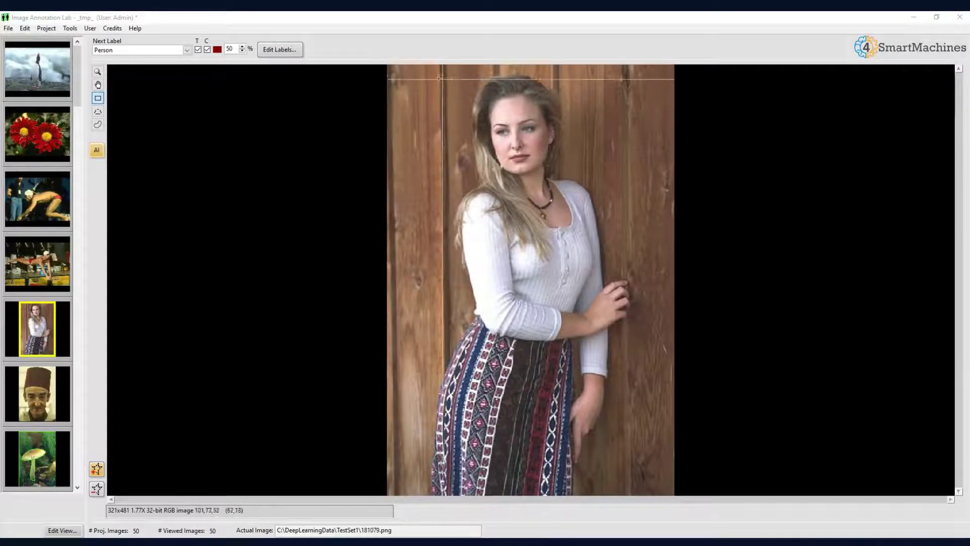
Frame the woman with a rectangle, mark her upper body and skirt as positive points, and accept the AI segmentation as a Person annotation
{"action": "left_click_drag", "start_coordinate": [419, 74], "coordinate": [666, 494]}
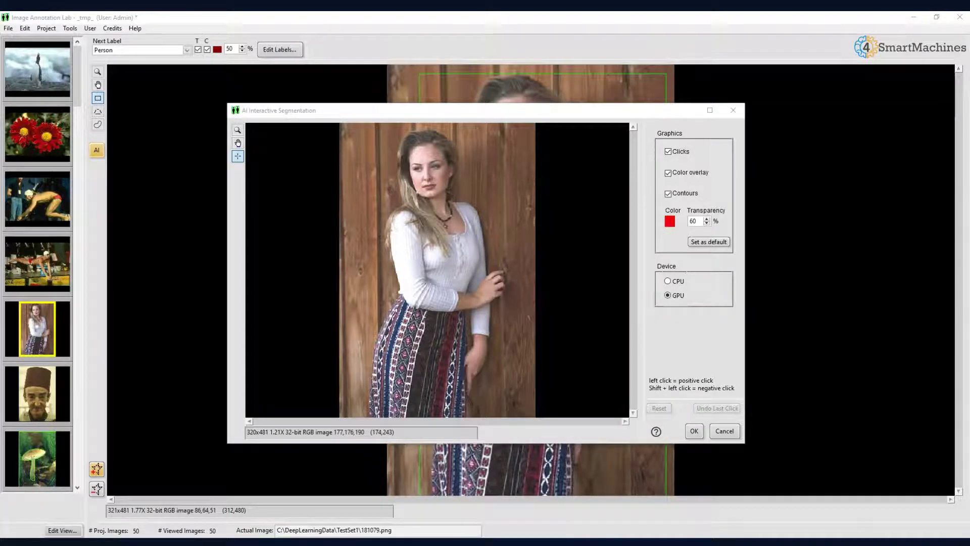
{"action": "left_click", "coordinate": [446, 272]}
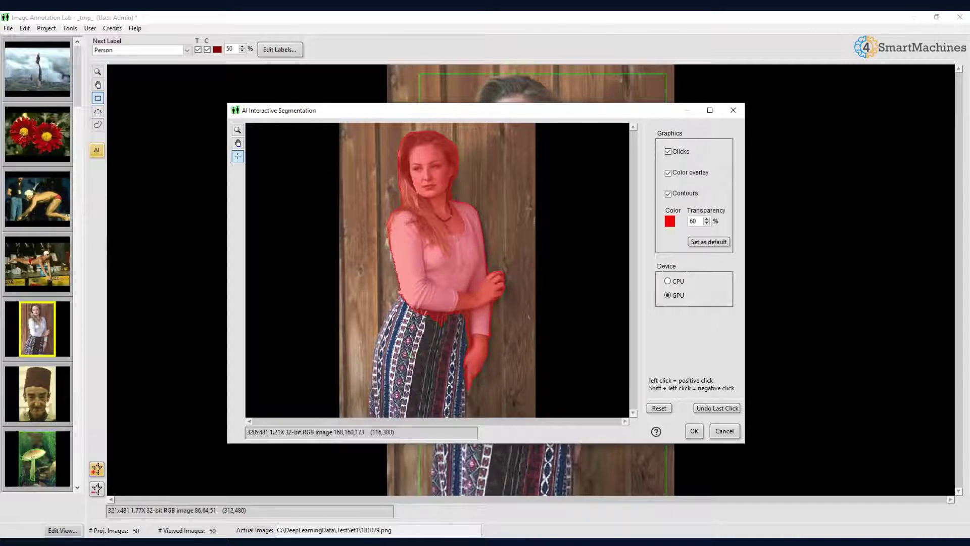
{"action": "left_click", "coordinate": [410, 356]}
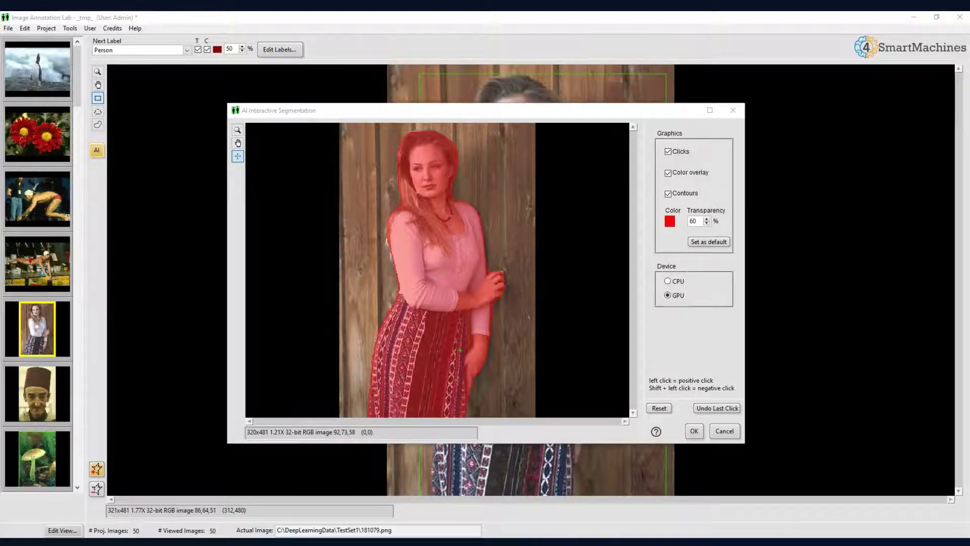
{"action": "left_click", "coordinate": [695, 430]}
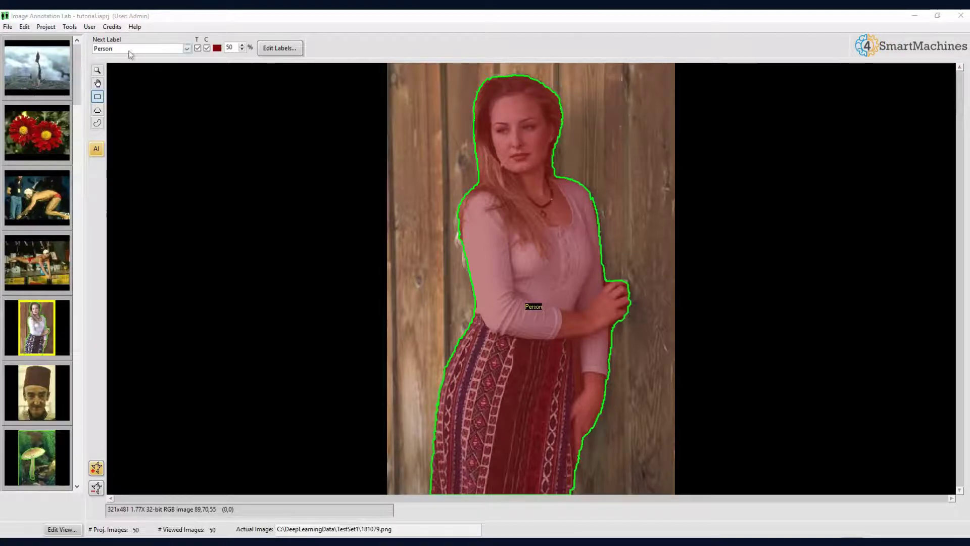
Start a project from a video using tiger.mov as the source and C:\Test\VideoFrames as the destination folder for the frames
{"action": "left_click", "coordinate": [8, 26]}
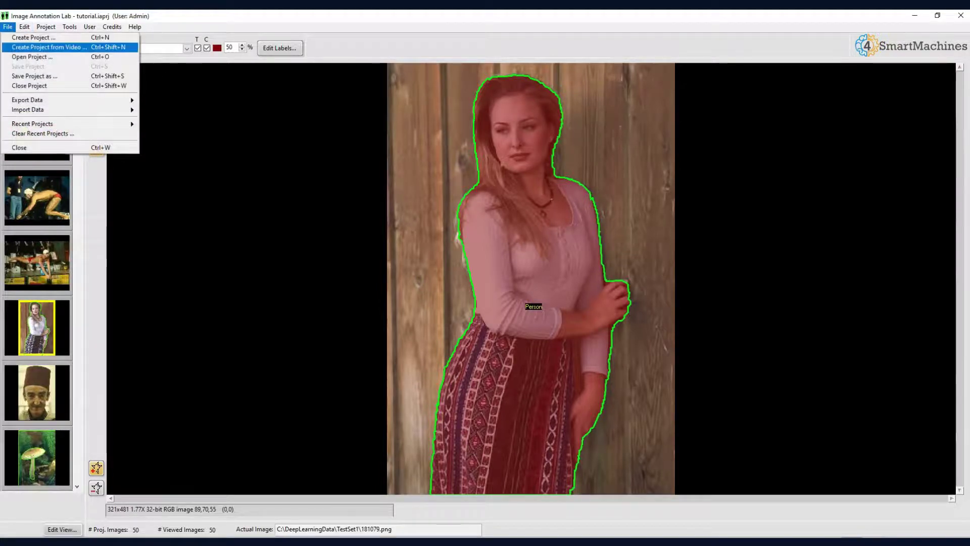
{"action": "left_click", "coordinate": [45, 47]}
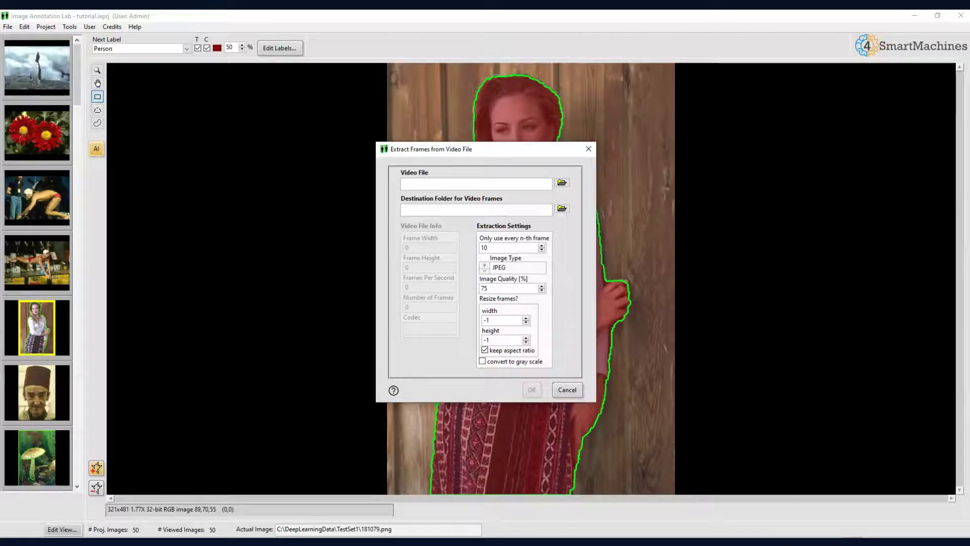
{"action": "left_click", "coordinate": [562, 183]}
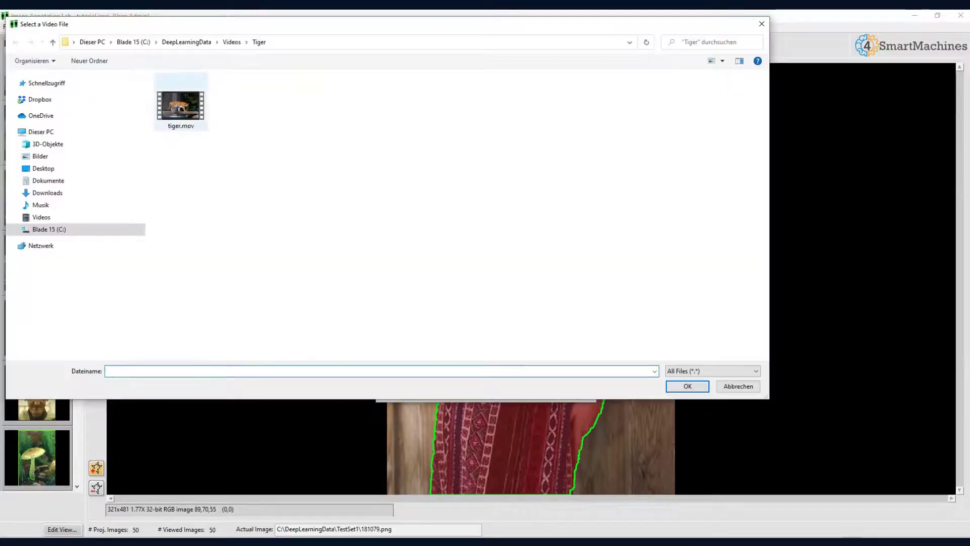
{"action": "double_click", "coordinate": [202, 104]}
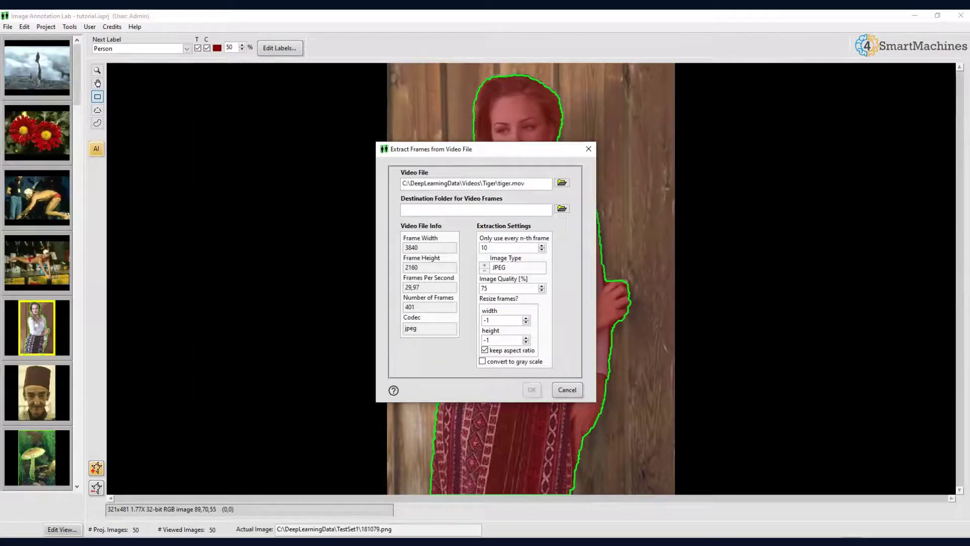
{"action": "left_click", "coordinate": [562, 208]}
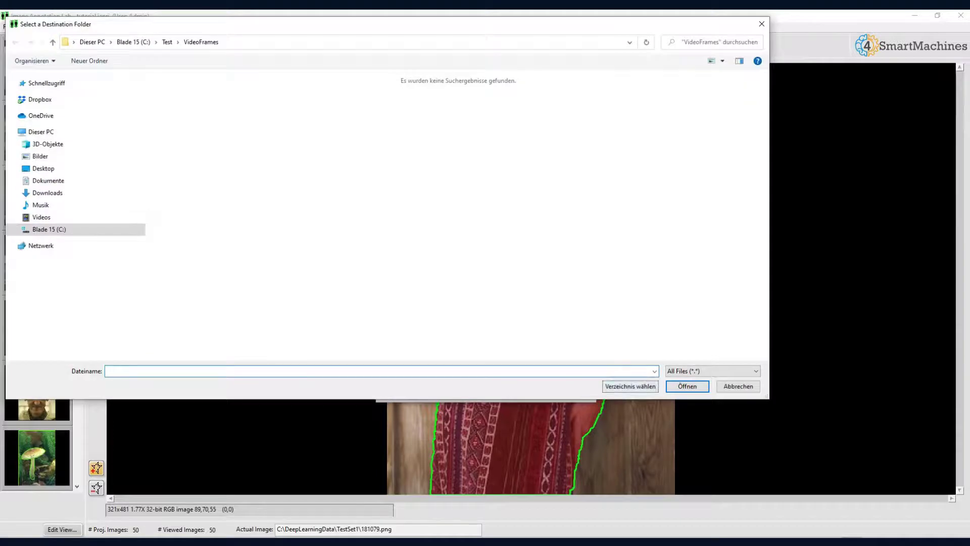
{"action": "left_click", "coordinate": [630, 387]}
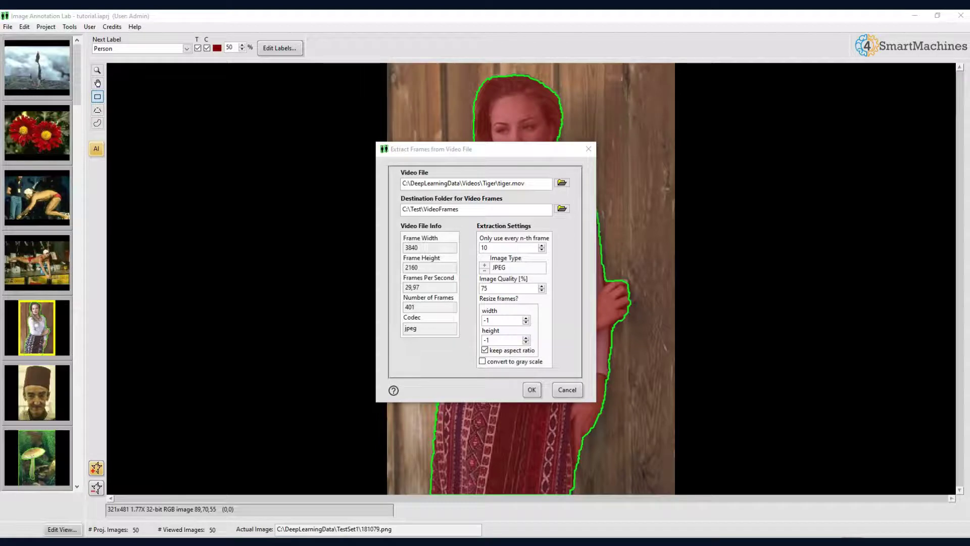
Set the resized frame width to 1100 with the aspect ratio kept, and extract the video frames into the new project
{"action": "left_click", "coordinate": [488, 320]}
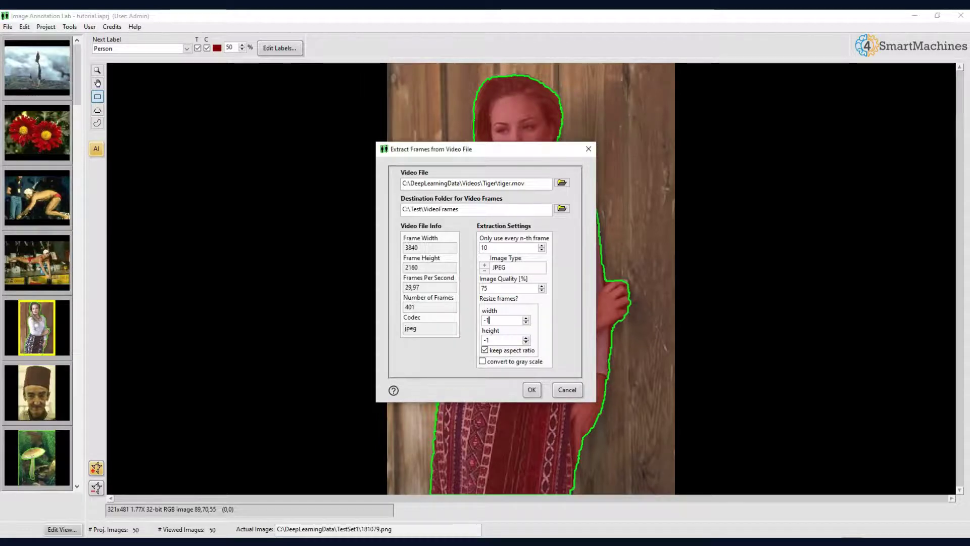
{"action": "type", "text": "1100"}
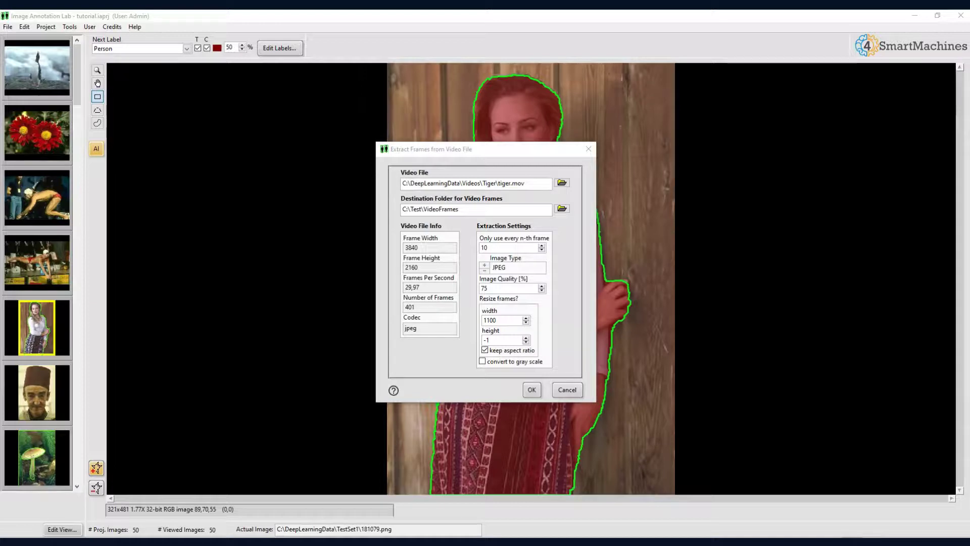
{"action": "left_click", "coordinate": [532, 390]}
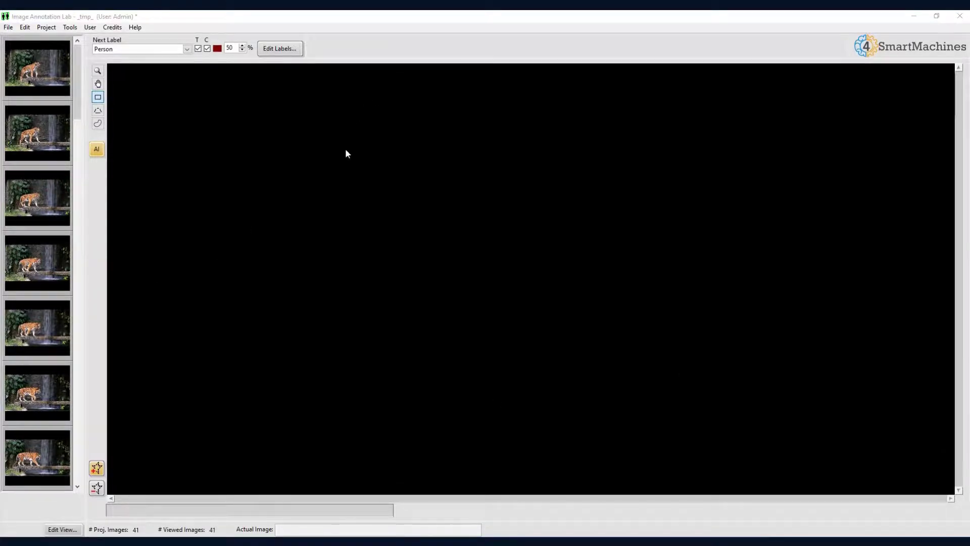
Open the first extracted tiger frame and step through the following frames to review the video sequence
{"action": "left_click", "coordinate": [44, 68]}
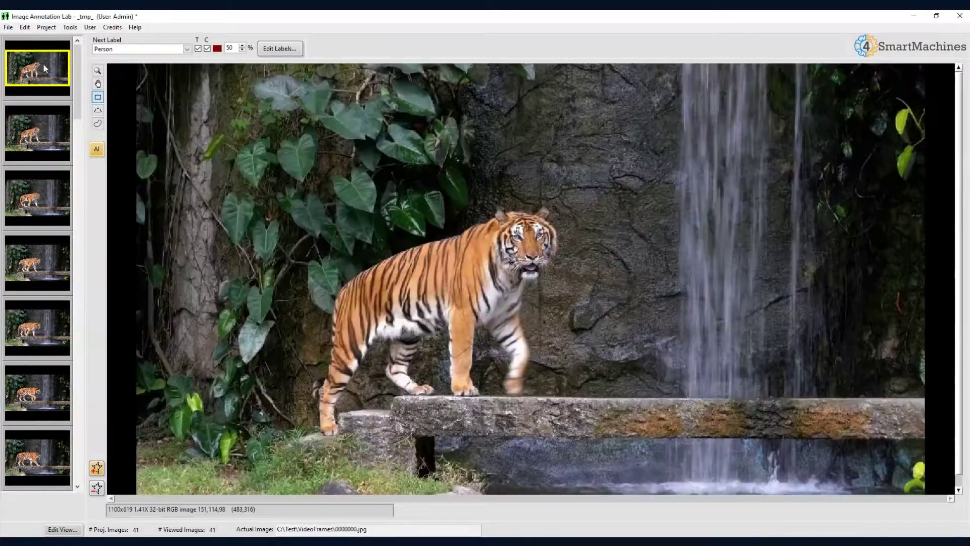
{"action": "key", "text": "Down"}
{"action": "key", "text": "Down"}
{"action": "key", "text": "Down"}
{"action": "key", "text": "Down"}
{"action": "key", "text": "Down"}
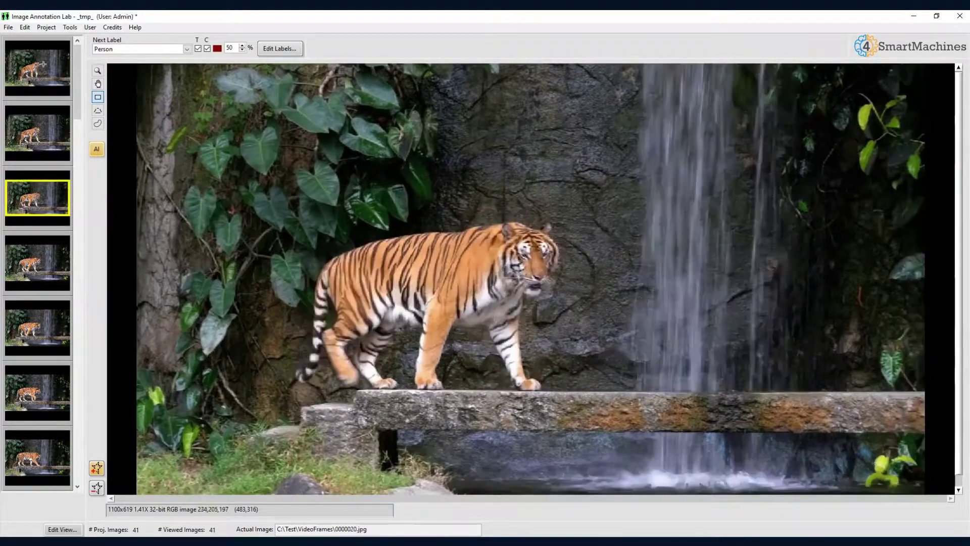
{"action": "key", "text": "Down"}
{"action": "key", "text": "Down"}
{"action": "key", "text": "Down"}
{"action": "key", "text": "Down"}
{"action": "key", "text": "Down"}
{"action": "key", "text": "Down"}
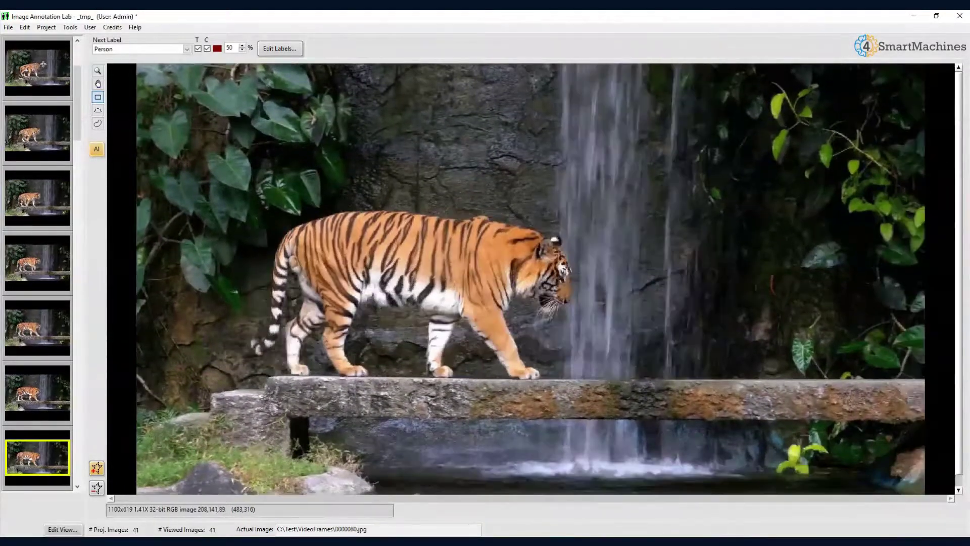
{"action": "key", "text": "Down"}
{"action": "key", "text": "Down"}
{"action": "key", "text": "Down"}
{"action": "key", "text": "Down"}
{"action": "key", "text": "Down"}
{"action": "key", "text": "Down"}
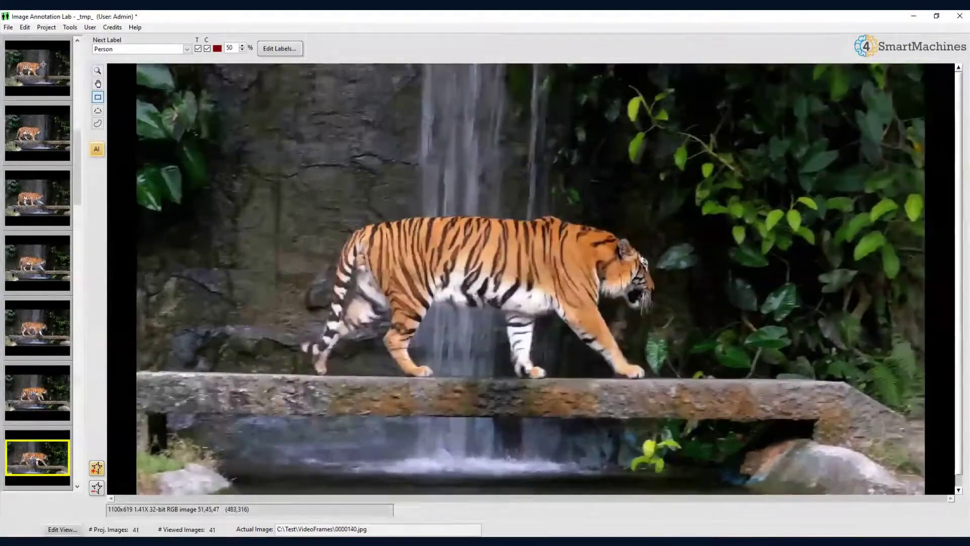
{"action": "key", "text": "Down"}
{"action": "key", "text": "Down"}
{"action": "key", "text": "Down"}
{"action": "key", "text": "Down"}
{"action": "key", "text": "Down"}
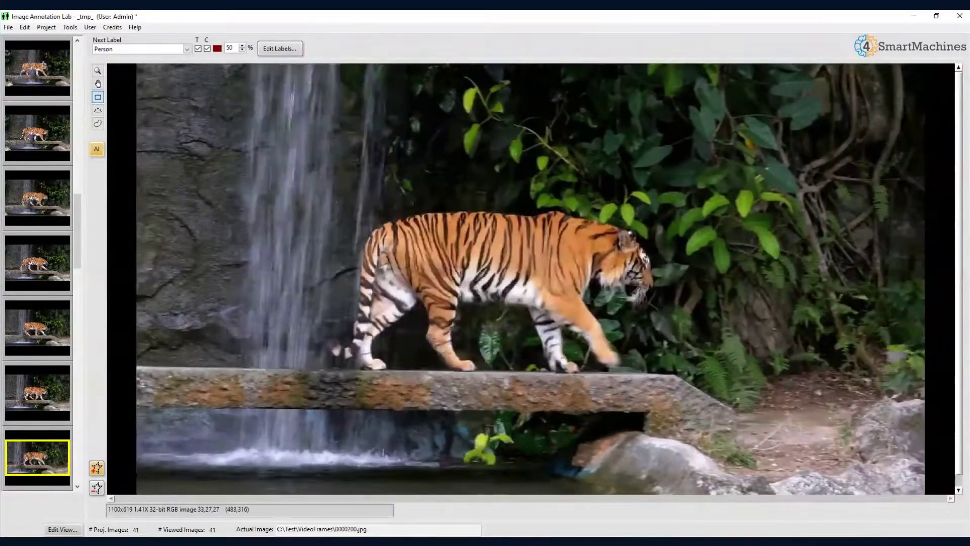
{"action": "key", "text": "Down"}
{"action": "key", "text": "Down"}
{"action": "key", "text": "Down"}
{"action": "key", "text": "Down"}
{"action": "key", "text": "Down"}
{"action": "key", "text": "Down"}
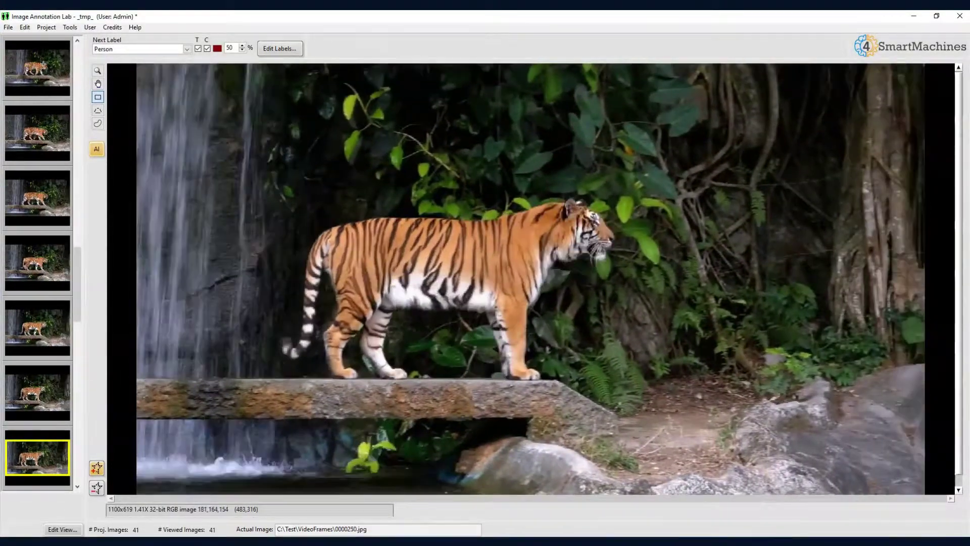
{"action": "key", "text": "Down"}
{"action": "key", "text": "Down"}
{"action": "key", "text": "Down"}
{"action": "key", "text": "Down"}
{"action": "key", "text": "Down"}
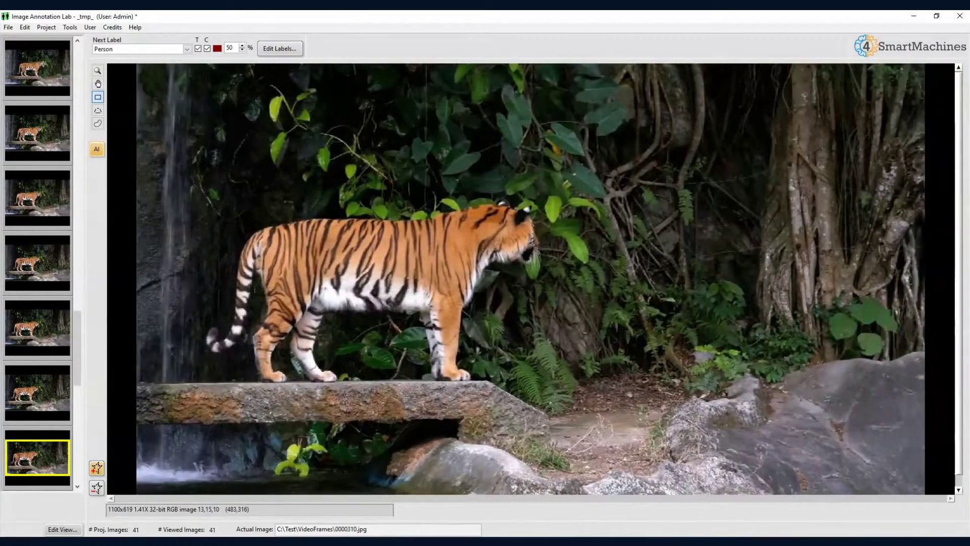
Step through the remaining extracted frames to review the end of the tiger sequence
{"action": "key", "text": "Down"}
{"action": "key", "text": "Down"}
{"action": "key", "text": "Down"}
{"action": "key", "text": "Down"}
{"action": "key", "text": "Down"}
{"action": "key", "text": "Down"}
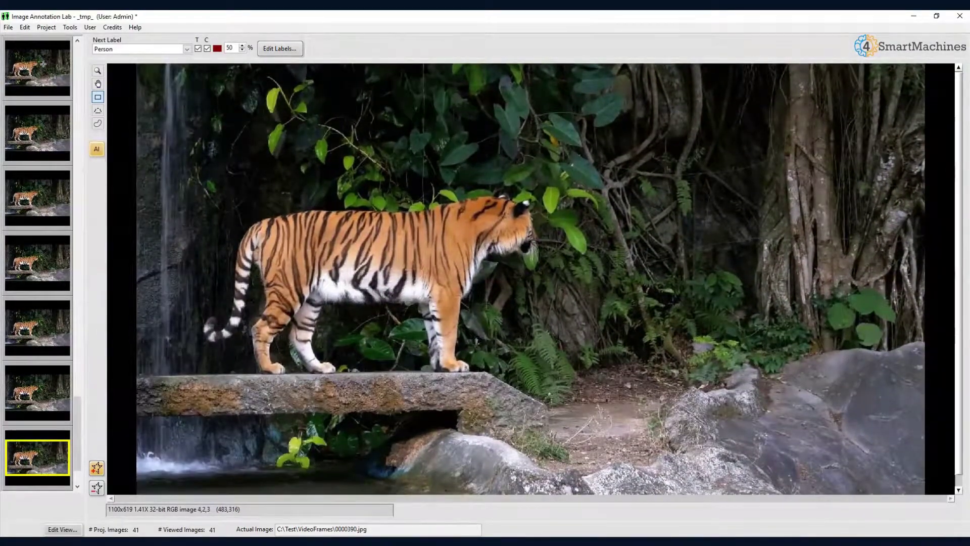
Return to the first frame of the project and choose Animal as the next annotation label
{"action": "left_click_drag", "start_coordinate": [78, 421], "coordinate": [84, 53]}
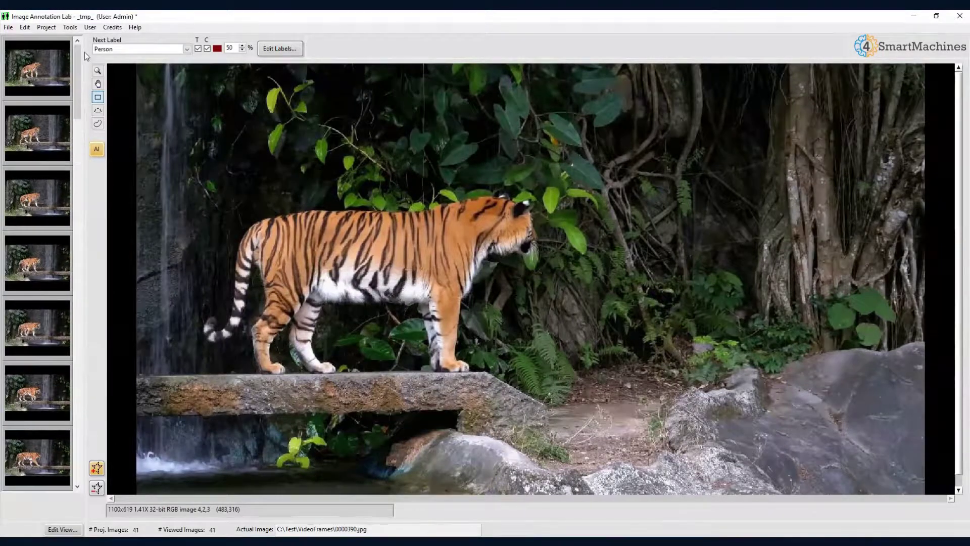
{"action": "key", "text": "Home"}
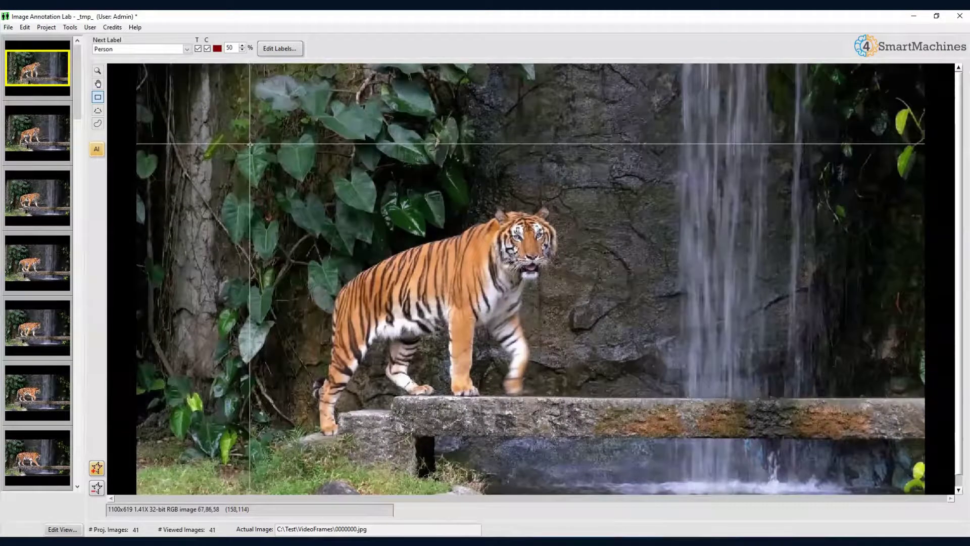
{"action": "left_click", "coordinate": [185, 49]}
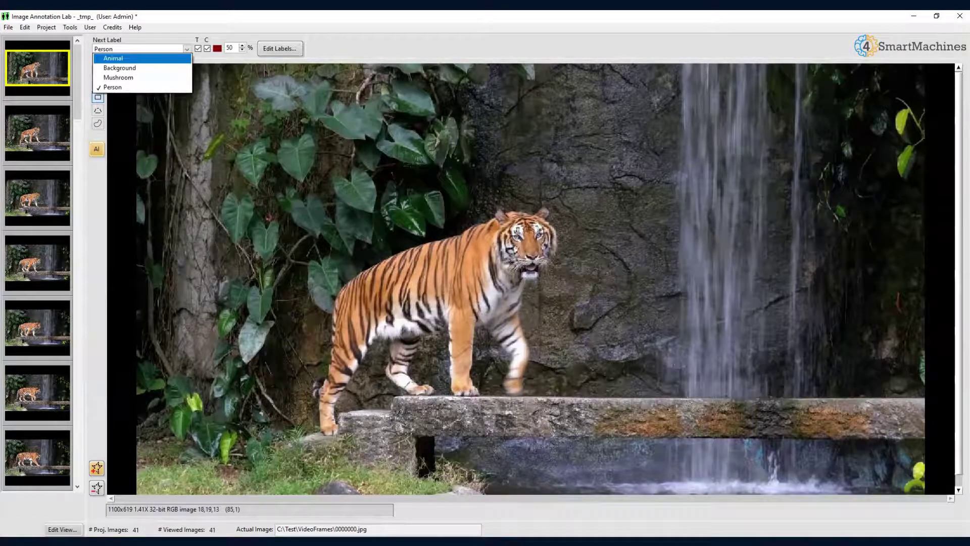
{"action": "left_click", "coordinate": [155, 59]}
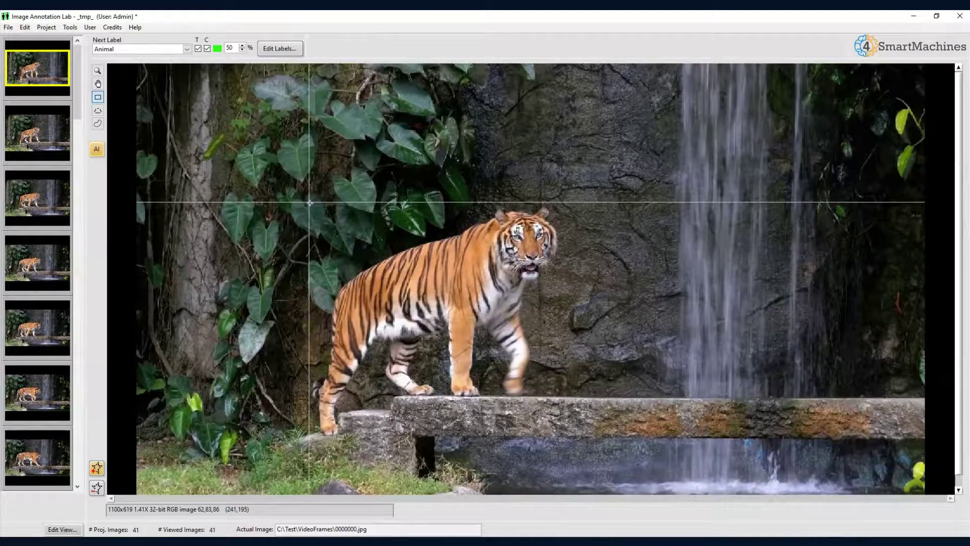
Frame the tiger with a rectangle, mark its body, tail and chin as positive points, and accept the AI segmentation as an Animal annotation
{"action": "left_click_drag", "start_coordinate": [309, 203], "coordinate": [569, 443]}
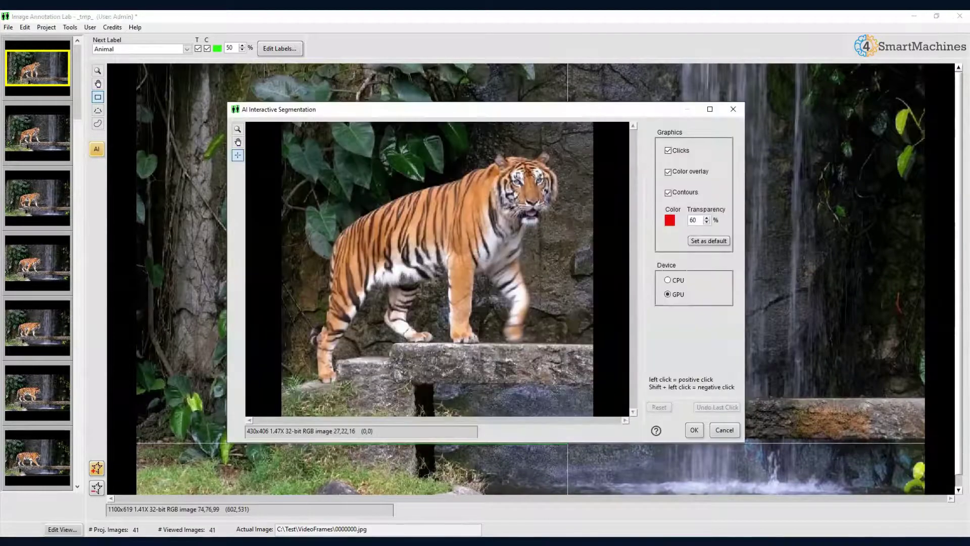
{"action": "left_click", "coordinate": [437, 217]}
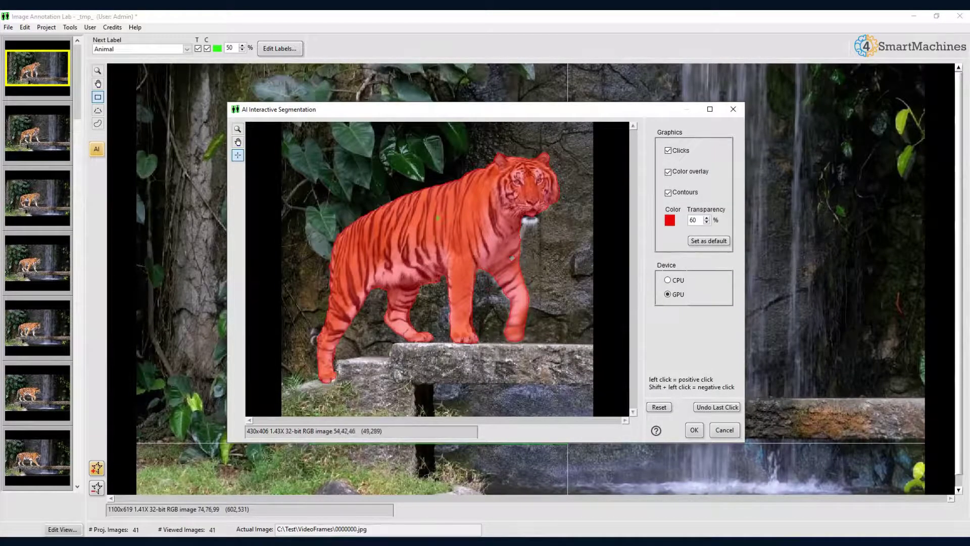
{"action": "left_click", "coordinate": [315, 330]}
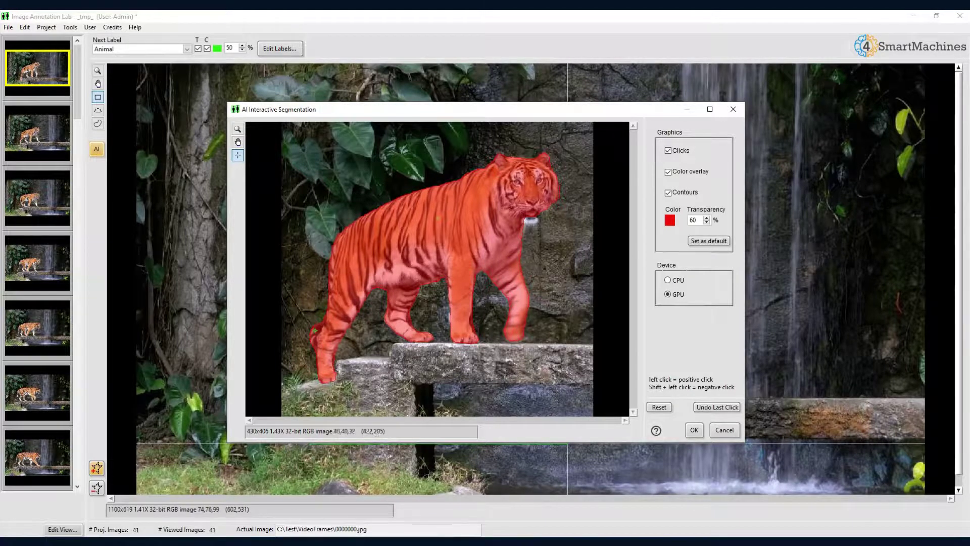
{"action": "left_click", "coordinate": [529, 220]}
{"action": "left_click", "coordinate": [694, 430]}
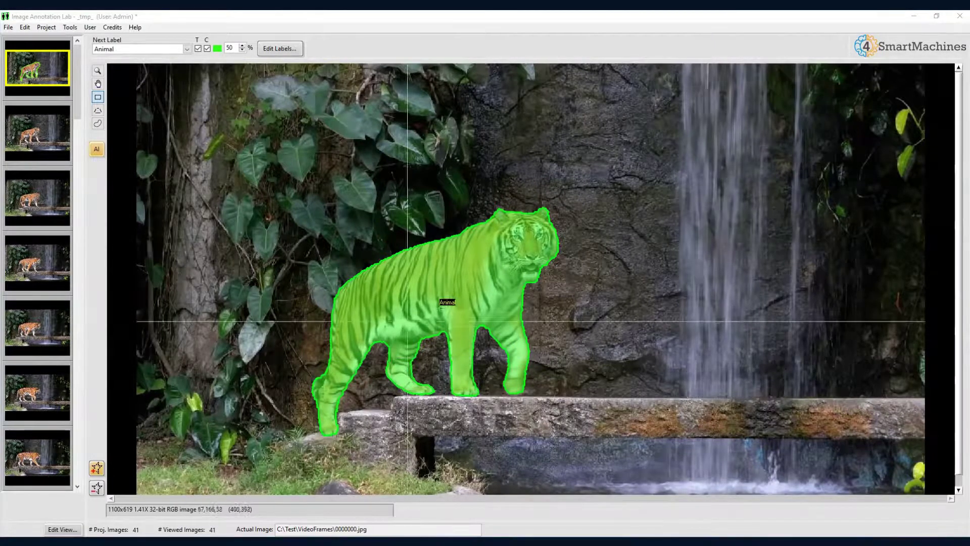
Select the tiger's annotation and set the first frame as the initial frame for Video Object Segmentation
{"action": "left_click", "coordinate": [471, 271]}
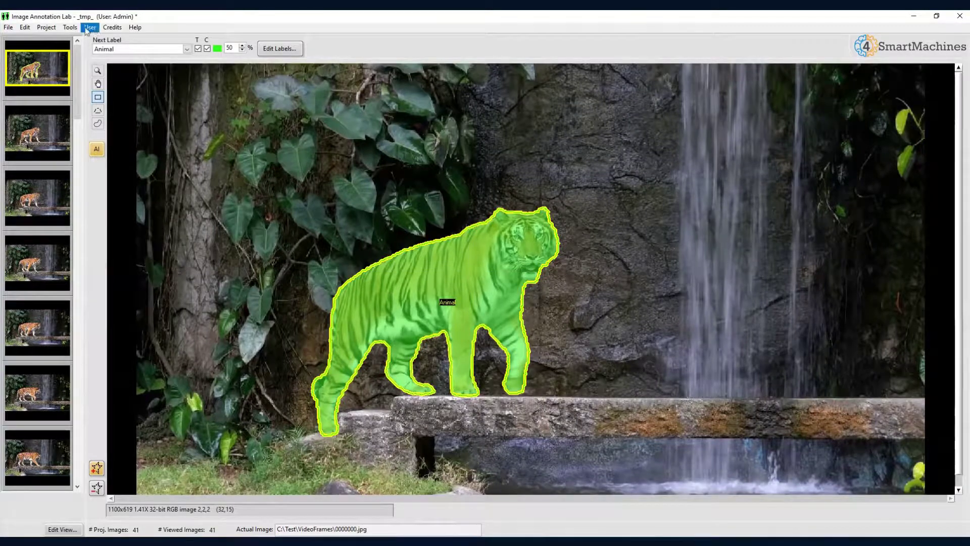
{"action": "left_click", "coordinate": [70, 27]}
{"action": "mouse_move", "coordinate": [108, 57]}
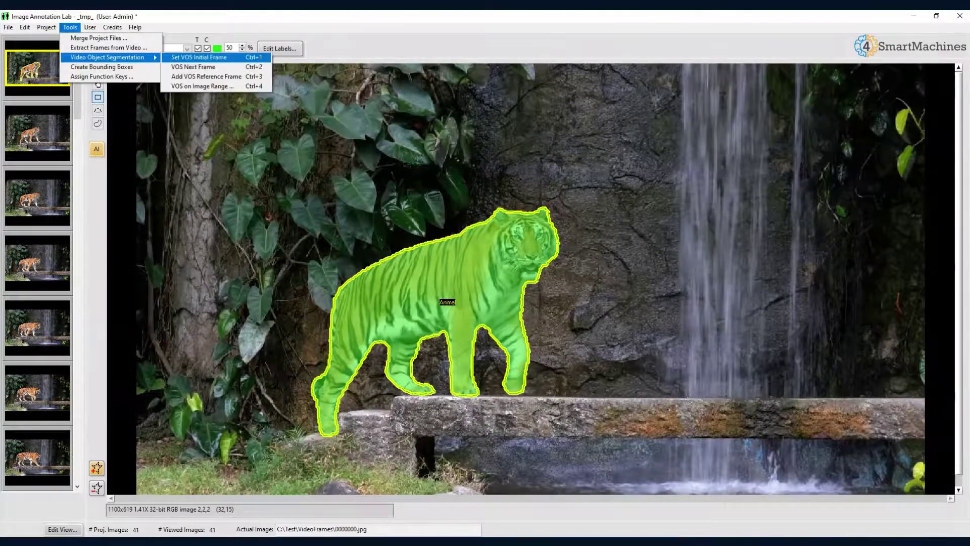
{"action": "left_click", "coordinate": [187, 57]}
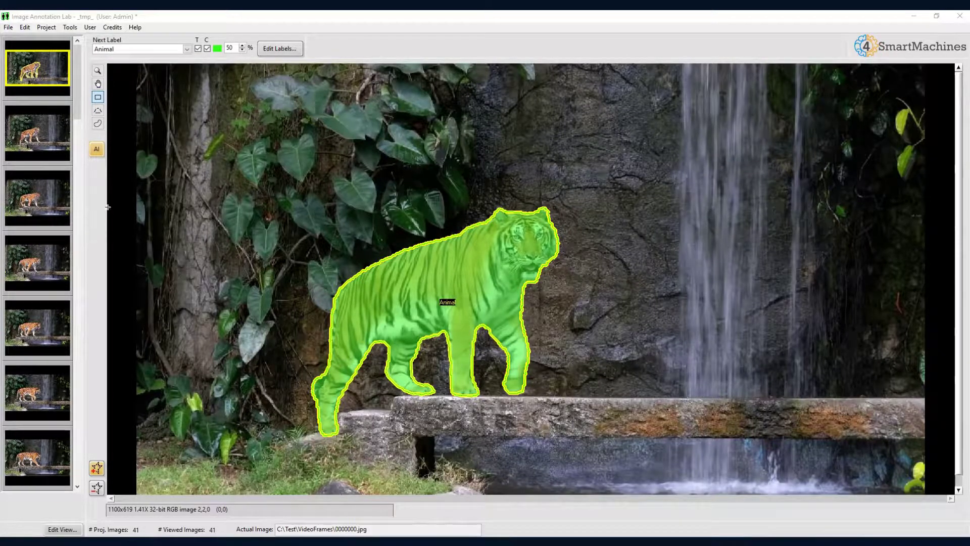
Run Video Object Segmentation on an image range with start image 1 and end image 40
{"action": "left_click", "coordinate": [70, 27]}
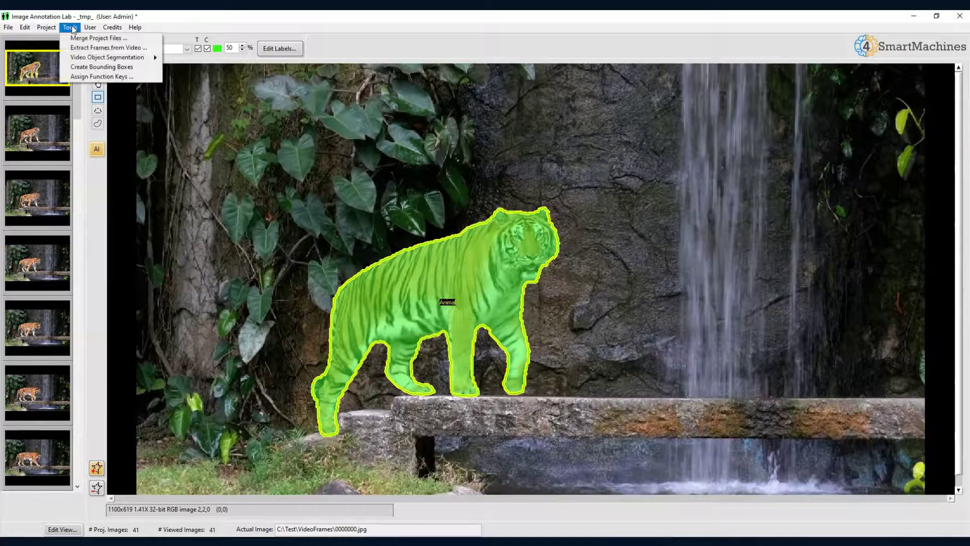
{"action": "mouse_move", "coordinate": [106, 57]}
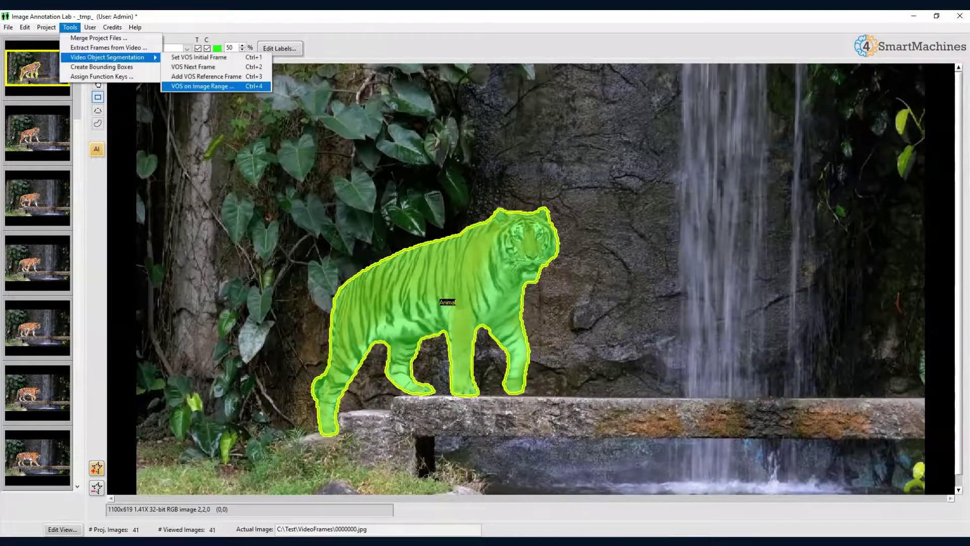
{"action": "left_click", "coordinate": [198, 86]}
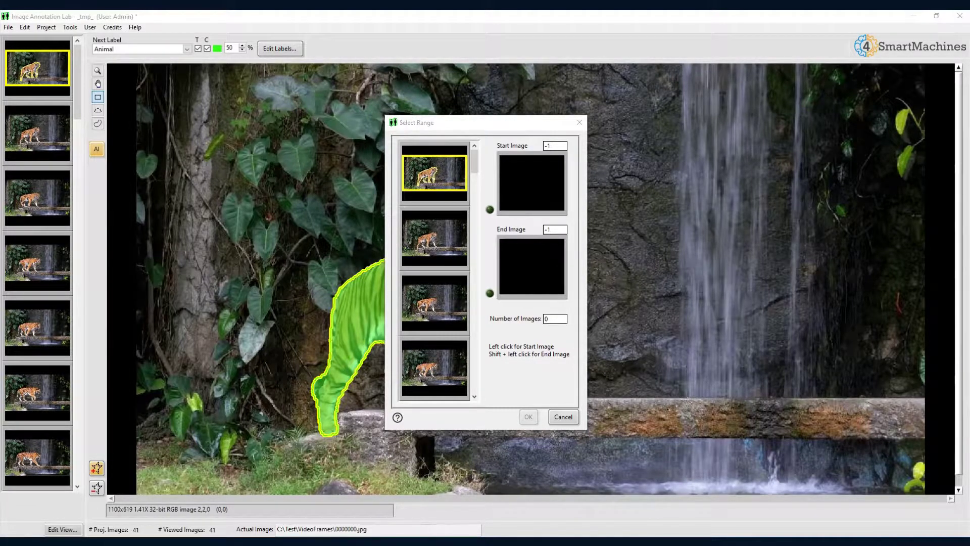
{"action": "left_click", "coordinate": [435, 238]}
{"action": "left_click_drag", "start_coordinate": [475, 162], "coordinate": [474, 297]}
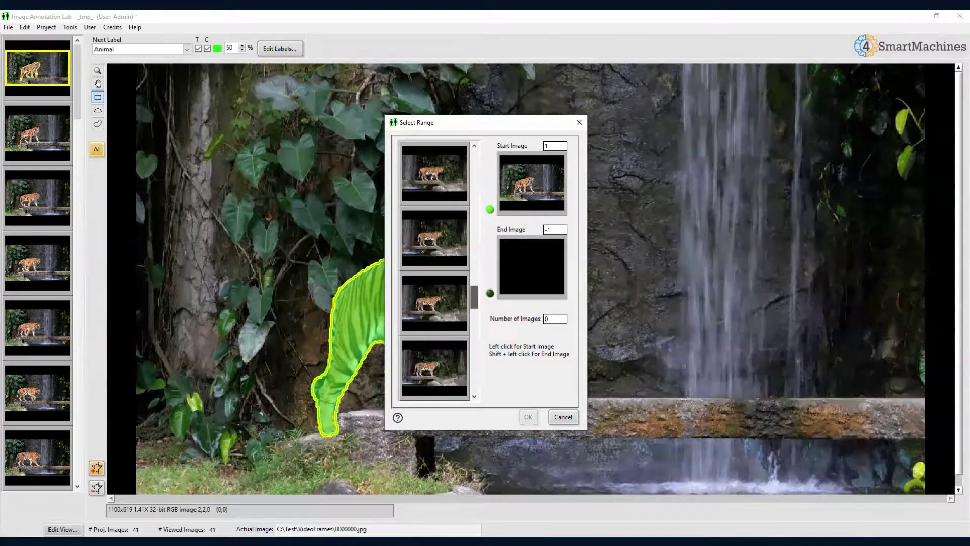
{"action": "scroll", "coordinate": [434, 270], "scroll_direction": "down", "scroll_amount": 5}
{"action": "left_click", "coordinate": [435, 368], "text": "shift"}
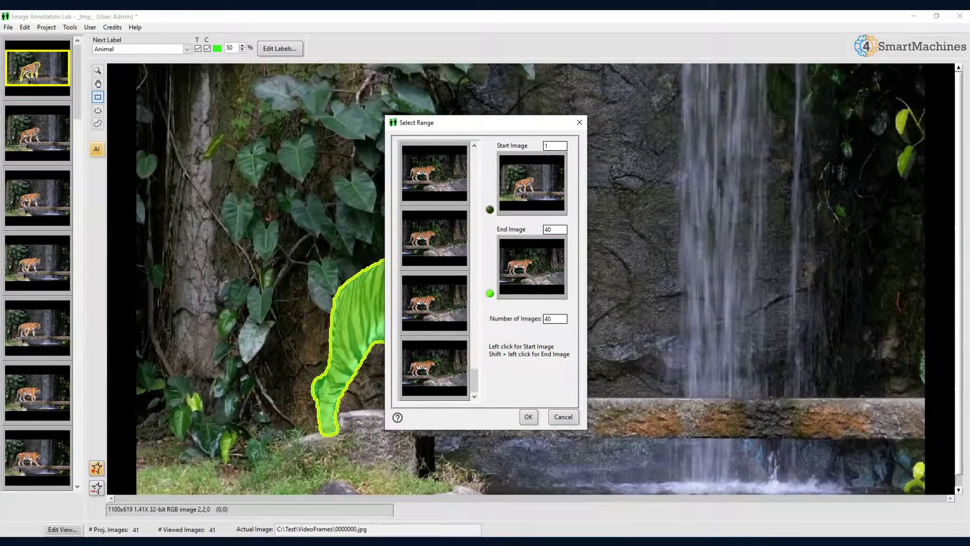
{"action": "left_click", "coordinate": [529, 417]}
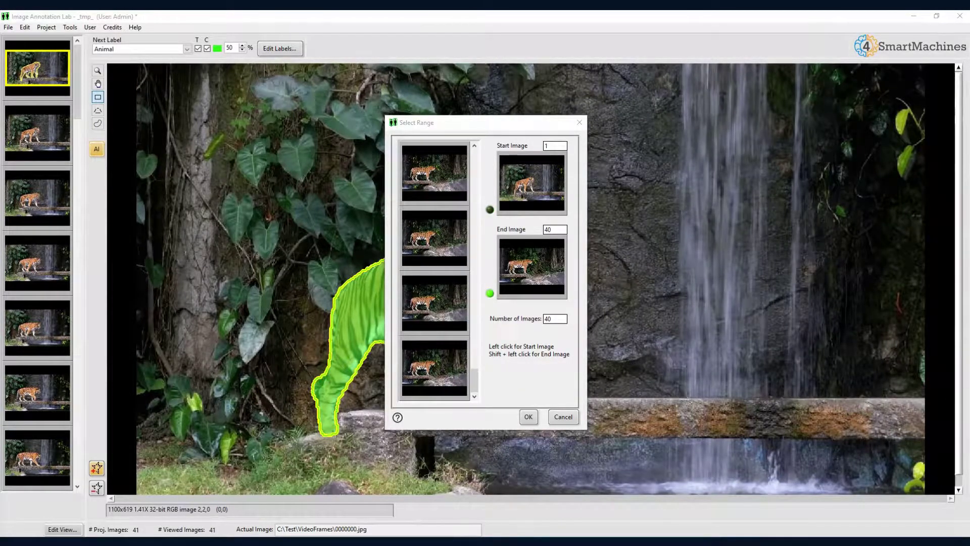
{"action": "left_click", "coordinate": [528, 417]}
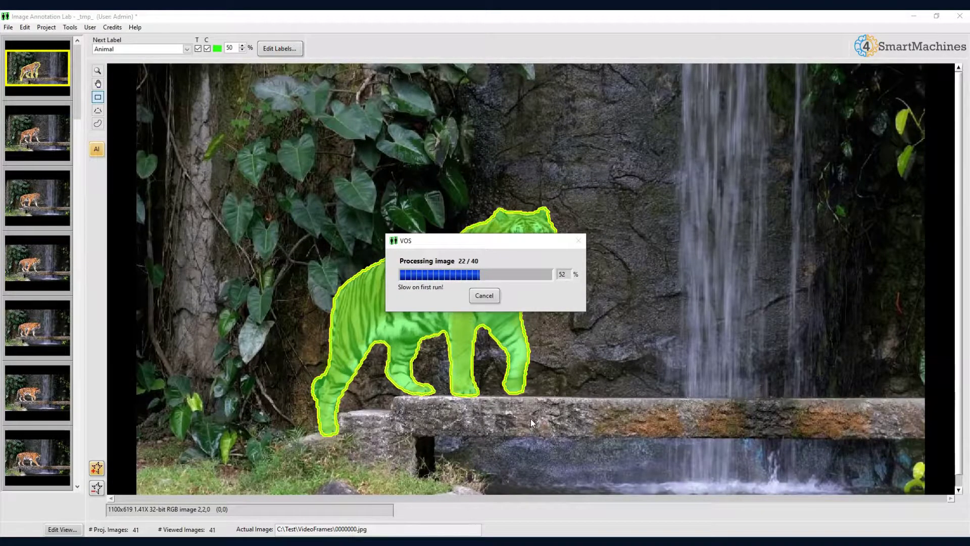
Step through the frames from the second to the last to examine the propagated tiger segmentation in each
{"action": "left_click", "coordinate": [44, 118]}
{"action": "key", "text": "Down"}
{"action": "key", "text": "Down"}
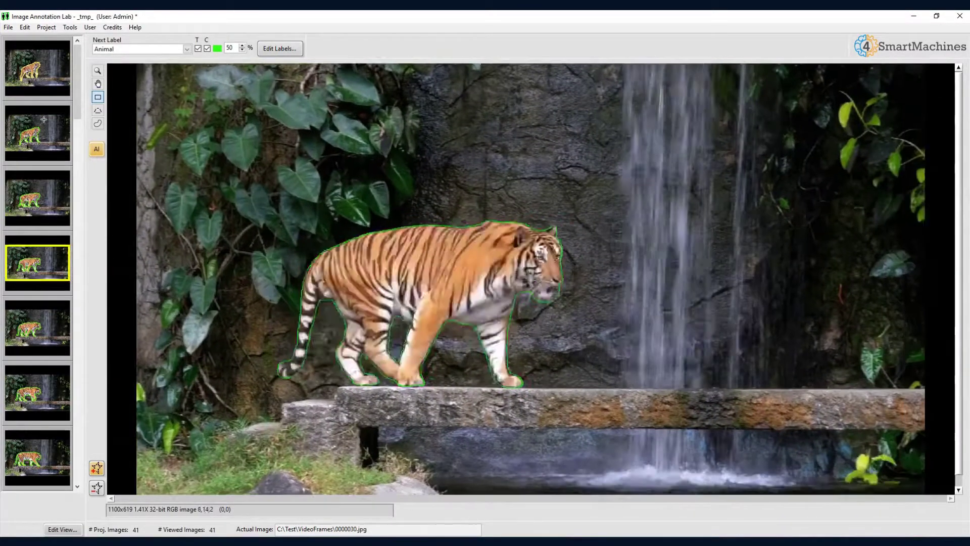
{"action": "key", "text": "Down"}
{"action": "key", "text": "Down"}
{"action": "key", "text": "Down"}
{"action": "key", "text": "Down"}
{"action": "key", "text": "Down"}
{"action": "key", "text": "Down"}
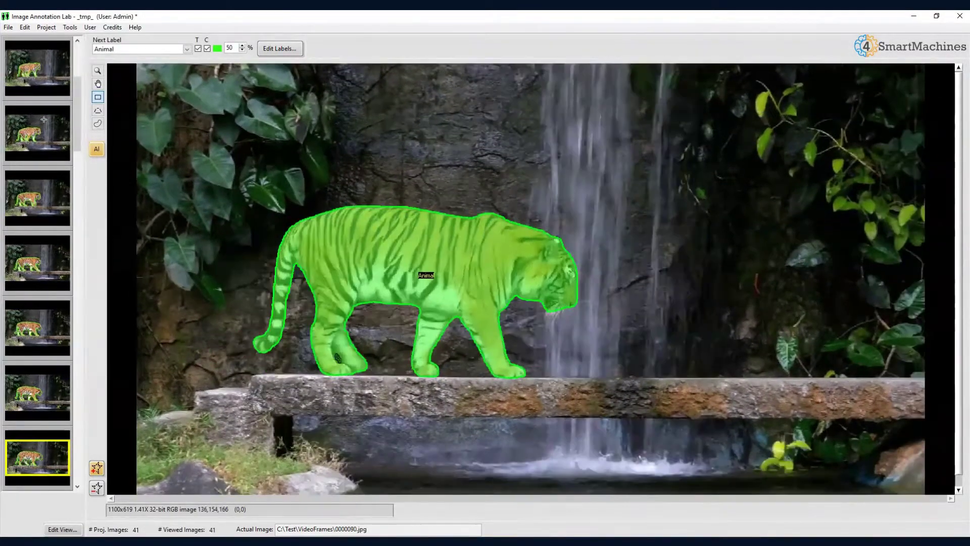
{"action": "key", "text": "Down"}
{"action": "key", "text": "Down"}
{"action": "key", "text": "Down"}
{"action": "key", "text": "Down"}
{"action": "key", "text": "Down"}
{"action": "key", "text": "Down"}
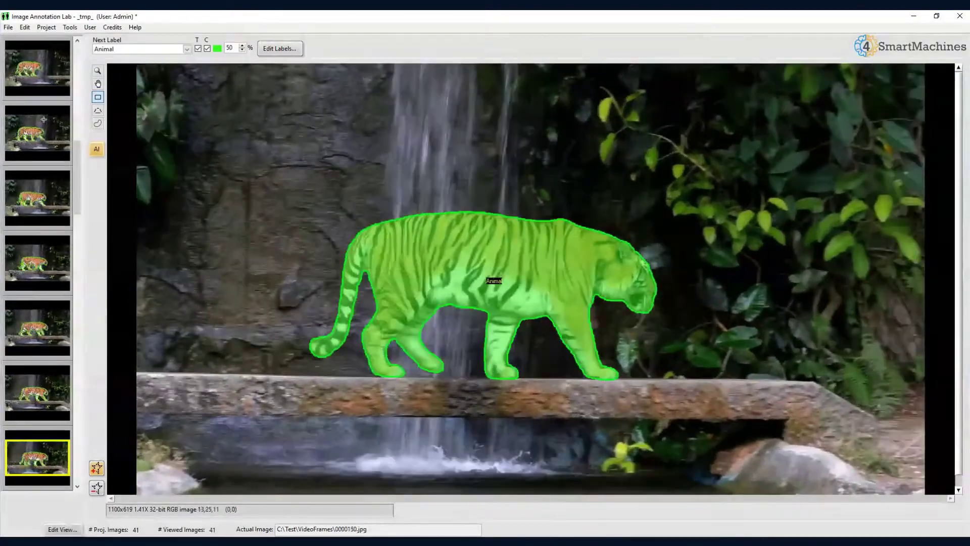
{"action": "key", "text": "Down"}
{"action": "key", "text": "Down"}
{"action": "key", "text": "Down"}
{"action": "key", "text": "Down"}
{"action": "key", "text": "Down"}
{"action": "key", "text": "Down"}
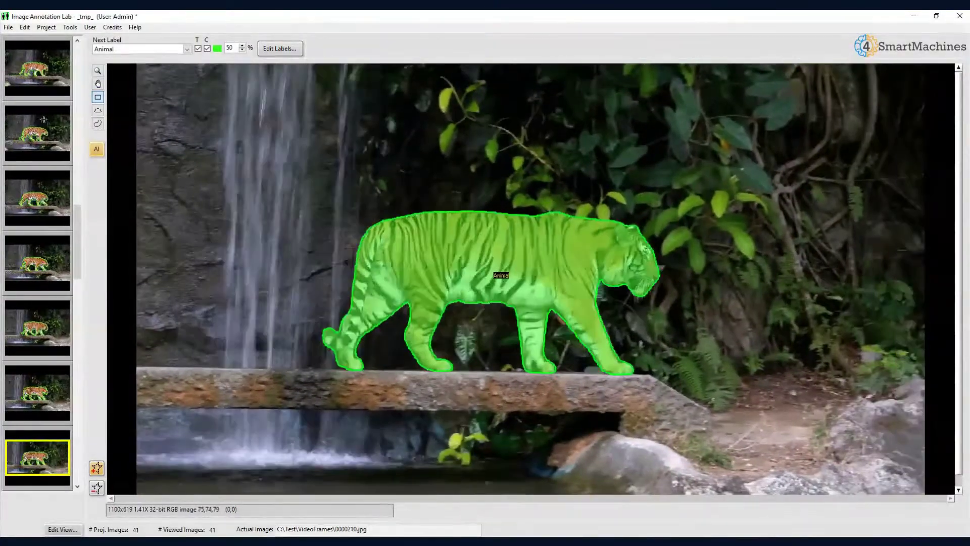
{"action": "key", "text": "Down"}
{"action": "key", "text": "Down"}
{"action": "key", "text": "Down"}
{"action": "key", "text": "Down"}
{"action": "key", "text": "Down"}
{"action": "key", "text": "Down"}
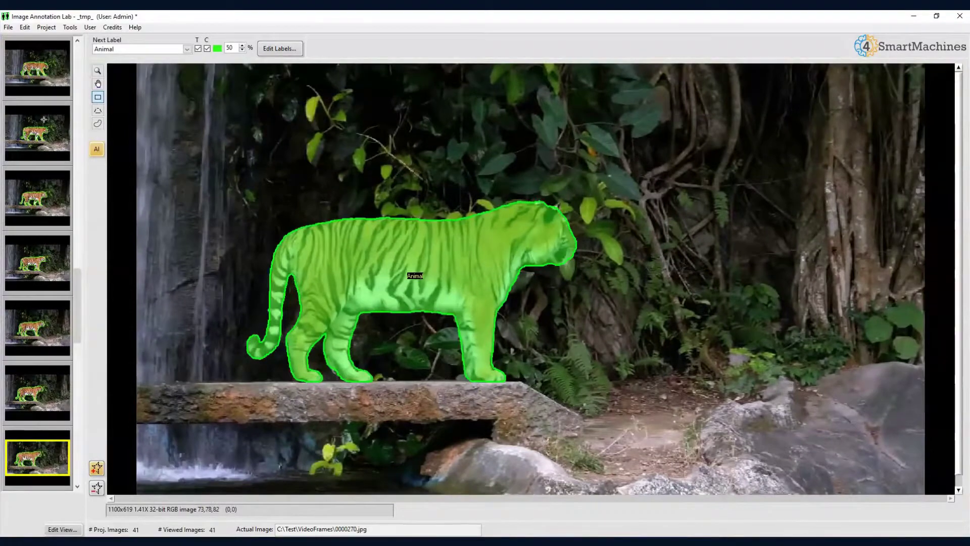
{"action": "key", "text": "Down"}
{"action": "key", "text": "Down"}
{"action": "key", "text": "Down"}
{"action": "key", "text": "Down"}
{"action": "key", "text": "Down"}
{"action": "key", "text": "Down"}
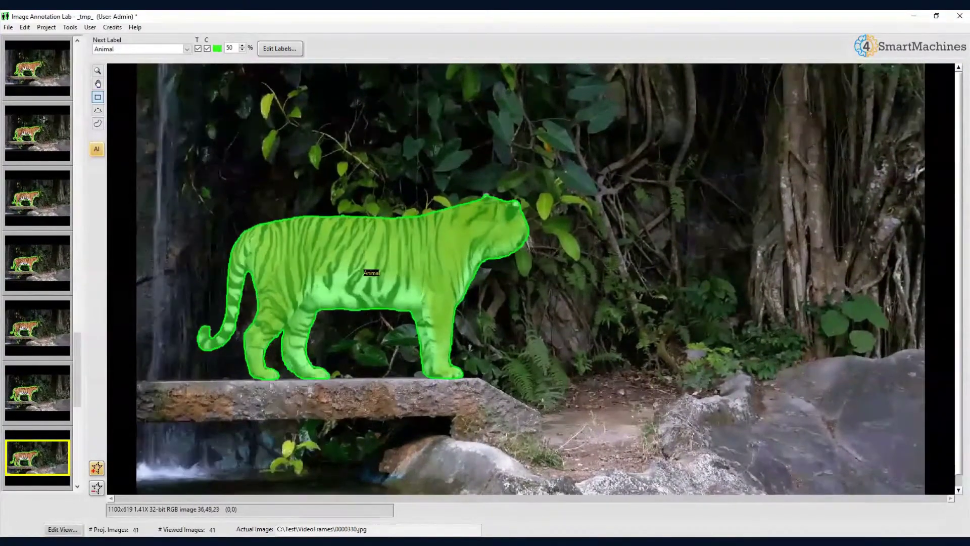
{"action": "key", "text": "Down"}
{"action": "key", "text": "Down"}
{"action": "key", "text": "Down"}
{"action": "key", "text": "Down"}
{"action": "key", "text": "Down"}
{"action": "key", "text": "Down"}
{"action": "key", "text": "Down"}
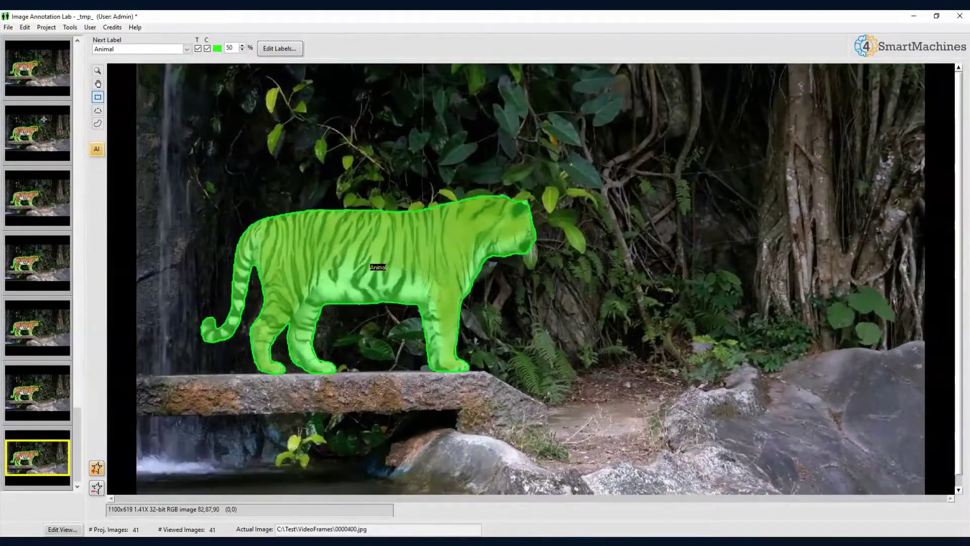